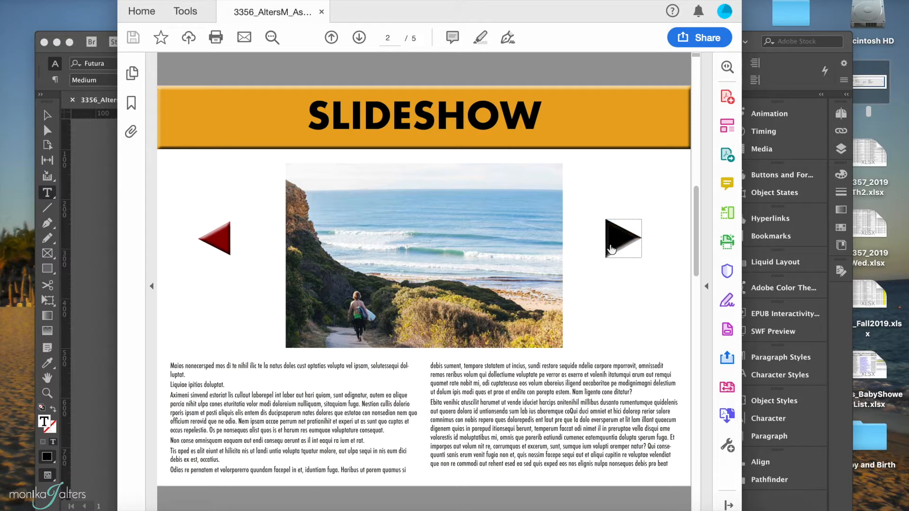
Review the PDF from the slideshow page to the animation page and switch to the InDesign document.
left_click_drag(695, 227, 696, 357)
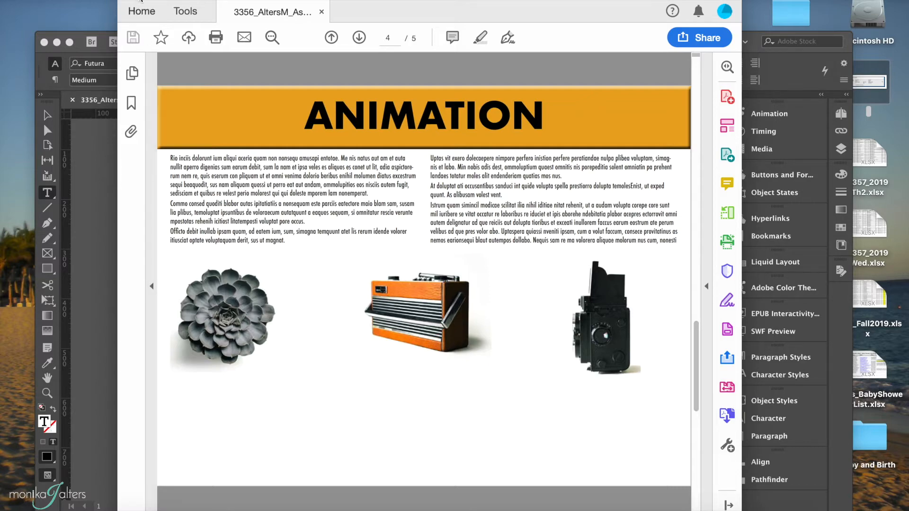
left_click(127, 0)
left_click(349, 397)
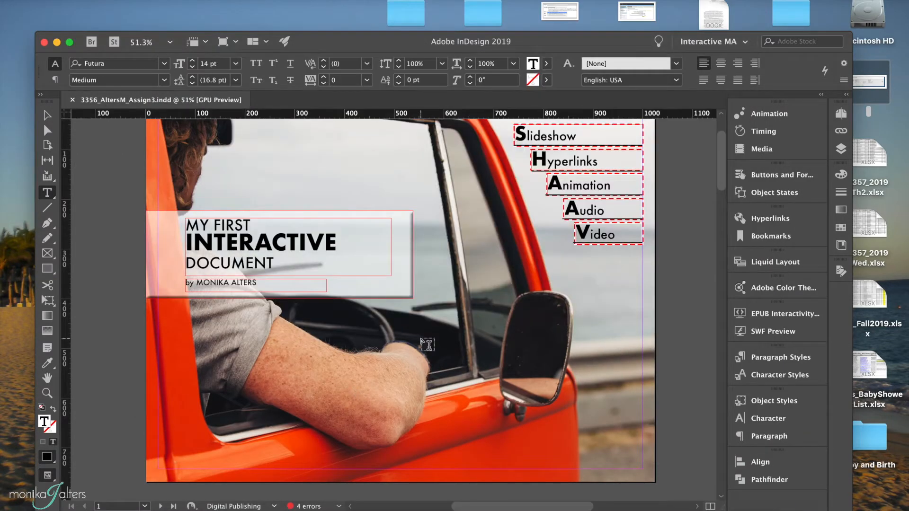
Draw a rectangle frame about 974 × 384 px around the slideshow image and arrows on page 2 to measure the available area.
scroll(426, 344, "down", 2)
scroll(428, 344, "down", 10)
scroll(428, 344, "down", 3)
scroll(427, 343, "up", 1)
scroll(428, 342, "up", 4)
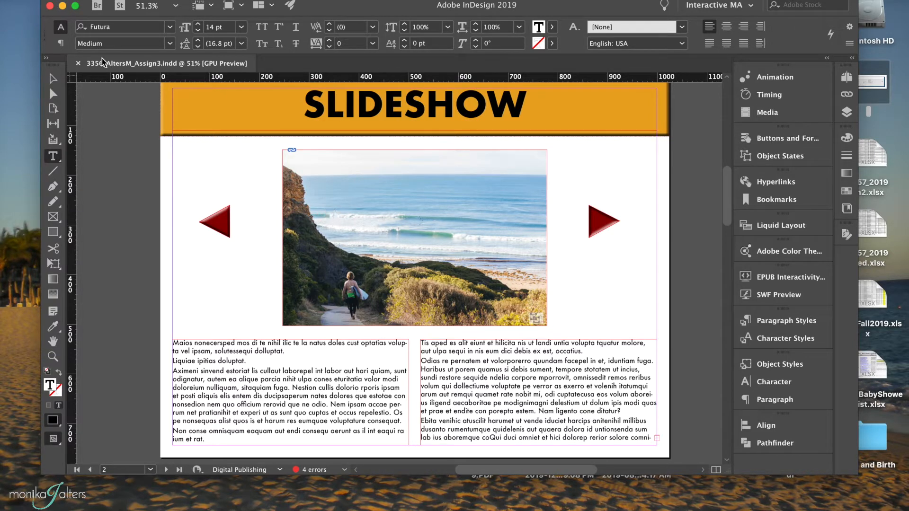
left_click(54, 81)
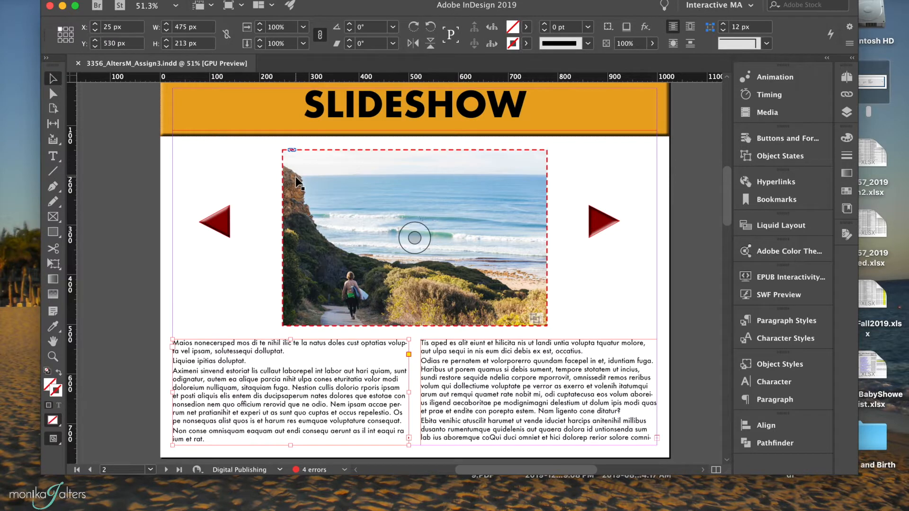
left_click(53, 217)
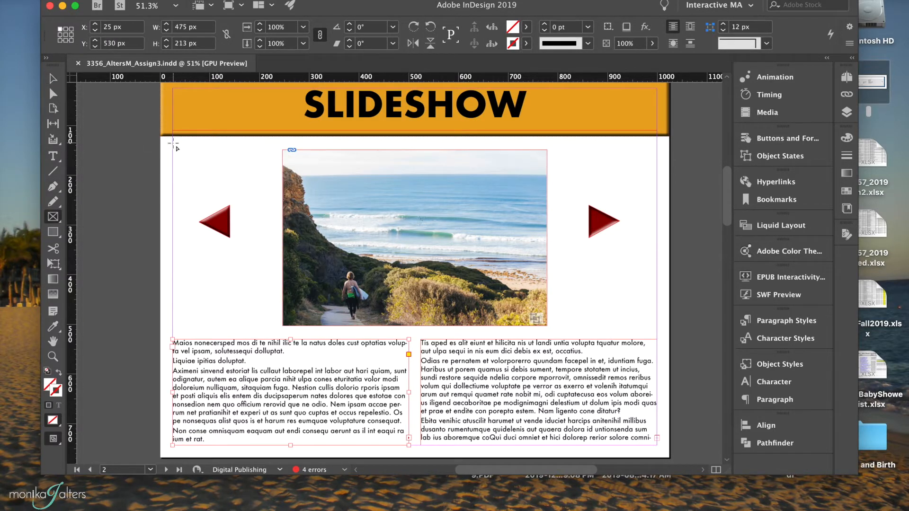
left_click_drag(173, 142, 656, 332)
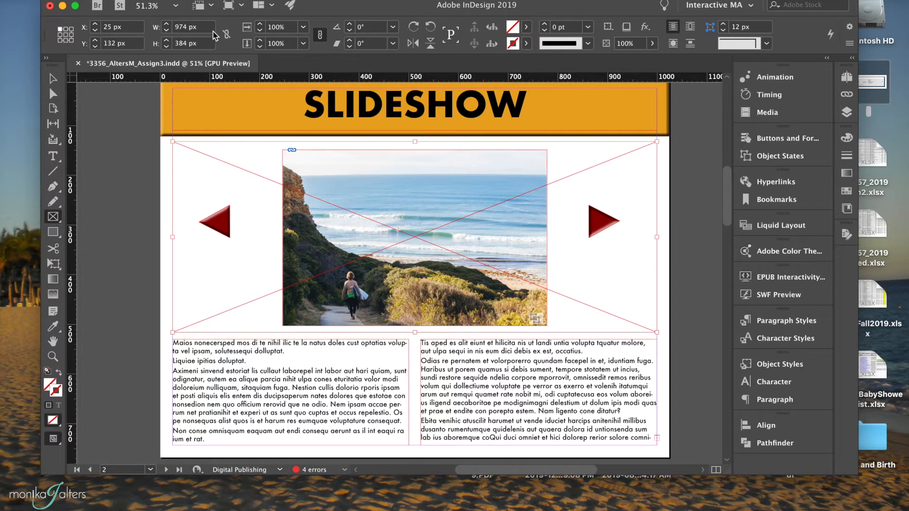
Start a new document based on the Web presets.
key("super+n")
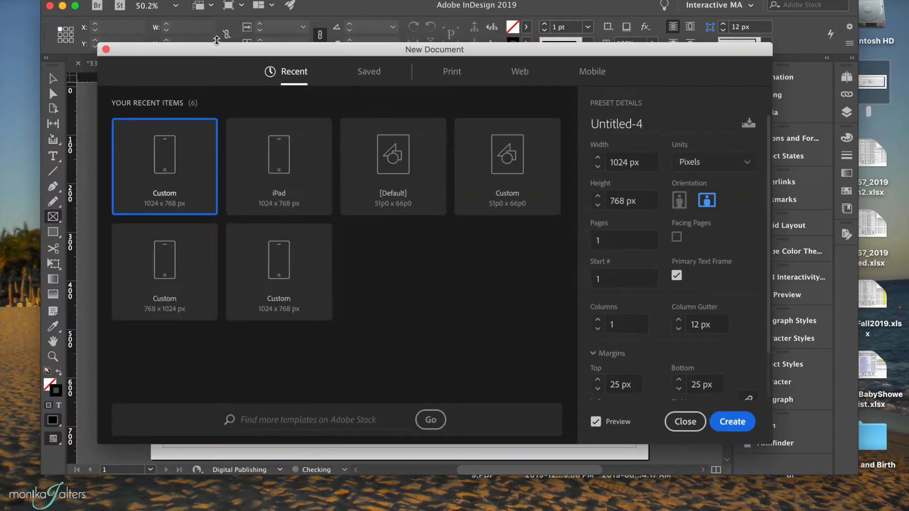
left_click_drag(206, 54, 314, 27)
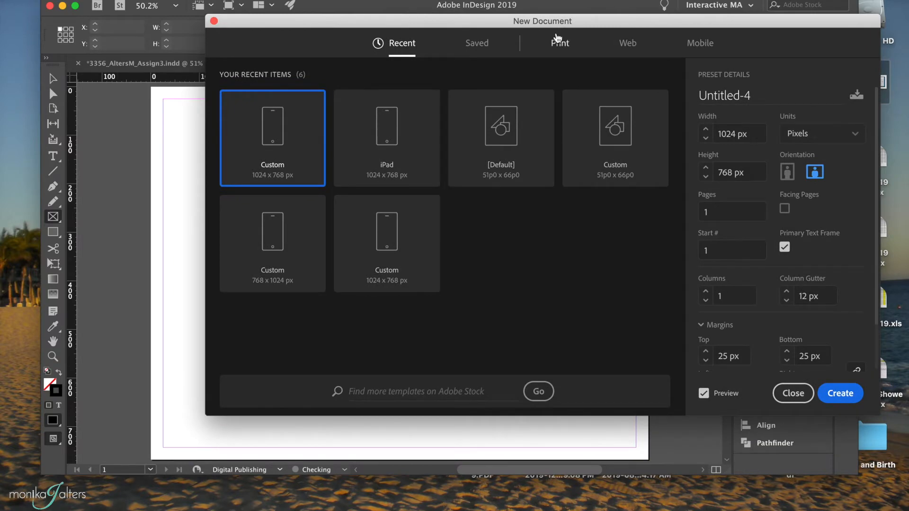
left_click(628, 44)
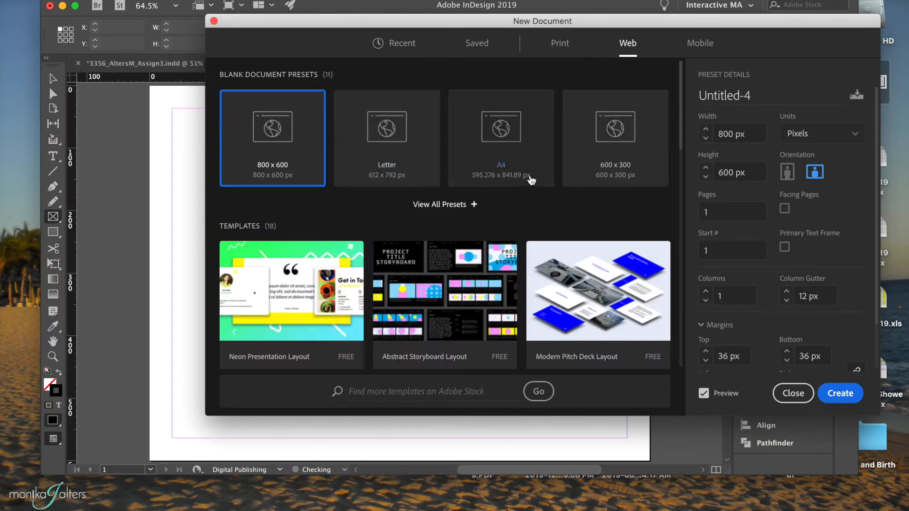
left_click_drag(658, 30, 660, 109)
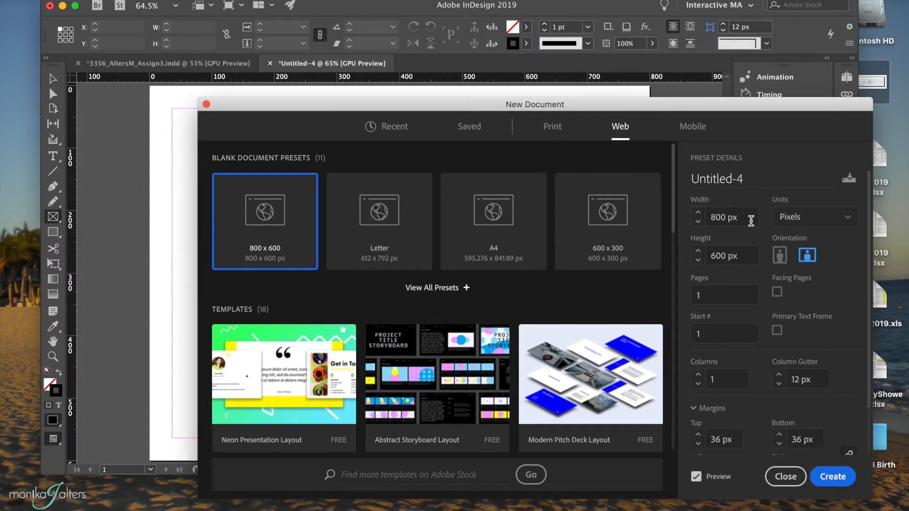
Set the new document's size to 1000 px wide and 385 px high.
left_click(720, 218)
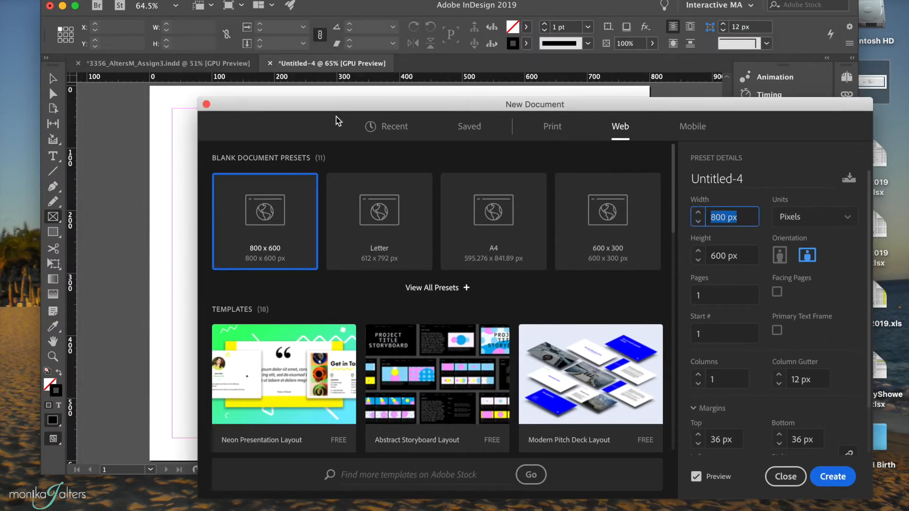
left_click_drag(313, 112, 269, 85)
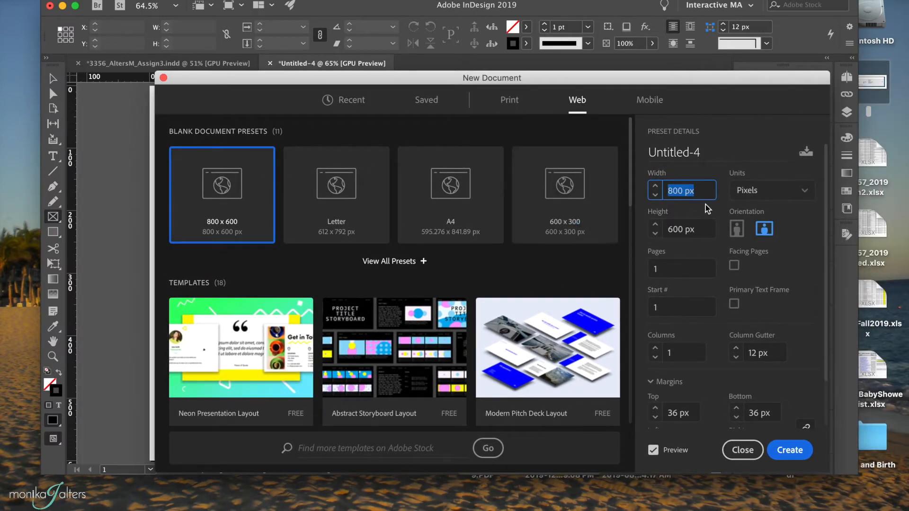
left_click(669, 186)
triple_click(672, 188)
type("1000")
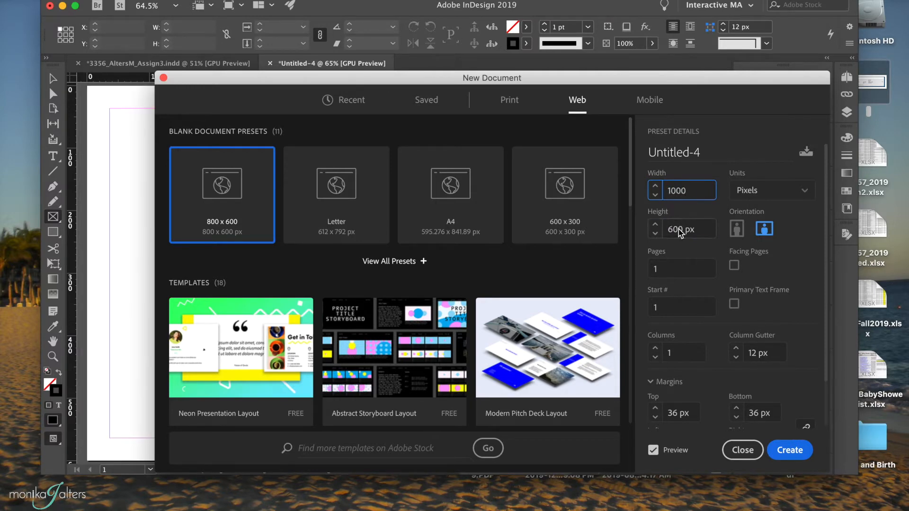
triple_click(673, 230)
left_click(675, 230)
left_click_drag(684, 229, 665, 228)
type("385")
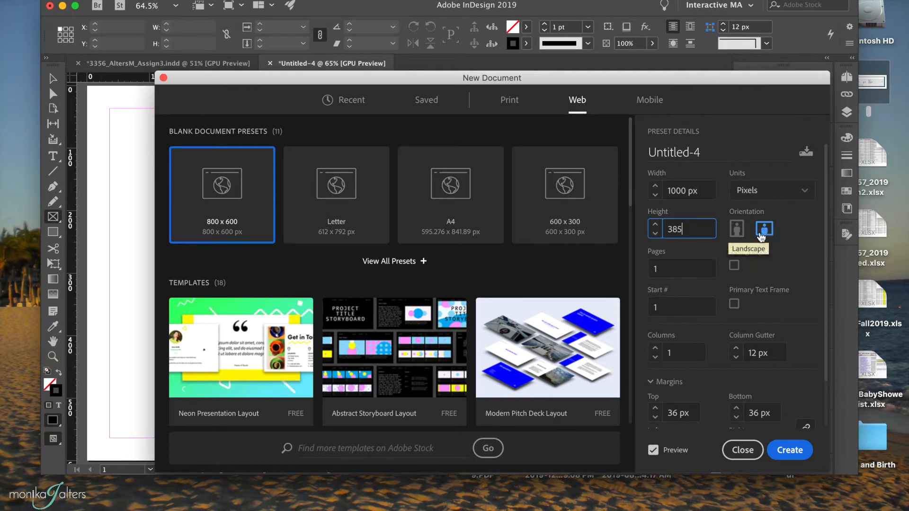
Set all margins of the new document to 0 px and create it.
scroll(765, 283, "down", 3)
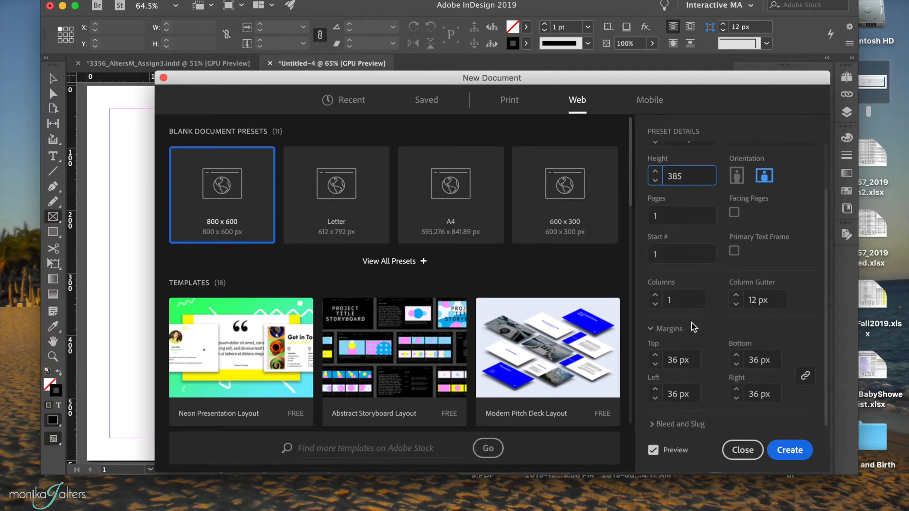
left_click(669, 362)
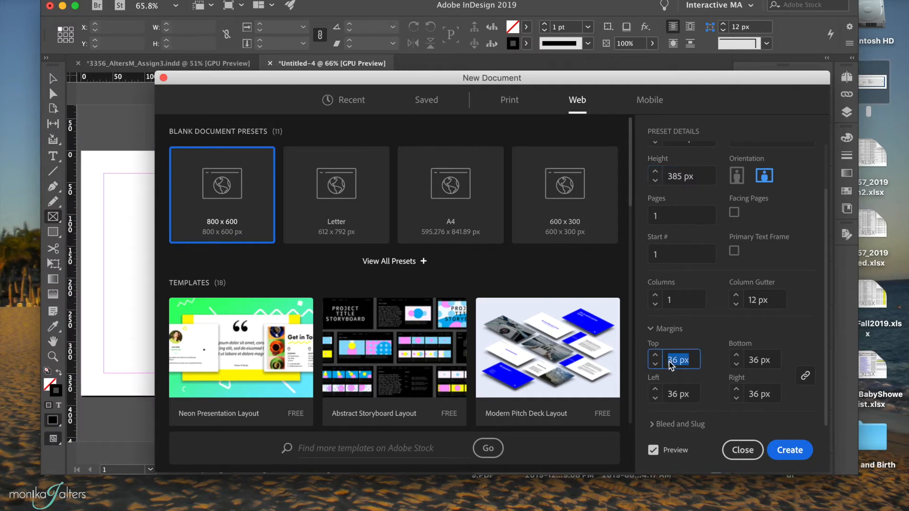
type("0")
left_click(756, 362)
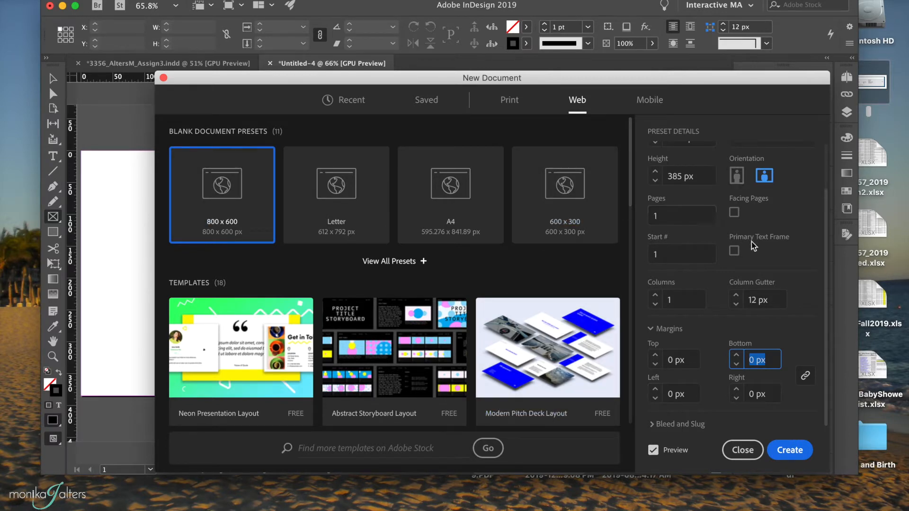
left_click(788, 450)
Delete the measuring frame around the slideshow from page 2 of the assignment document.
left_click(180, 66)
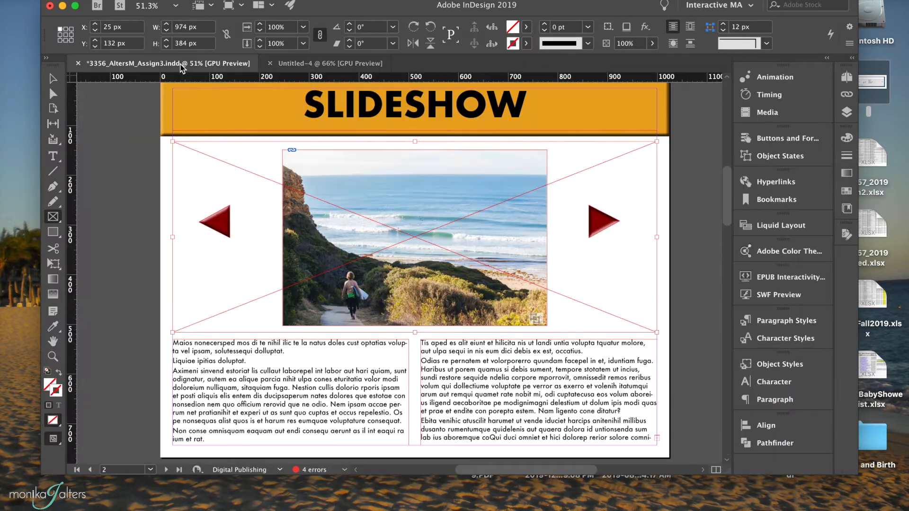
left_click(53, 78)
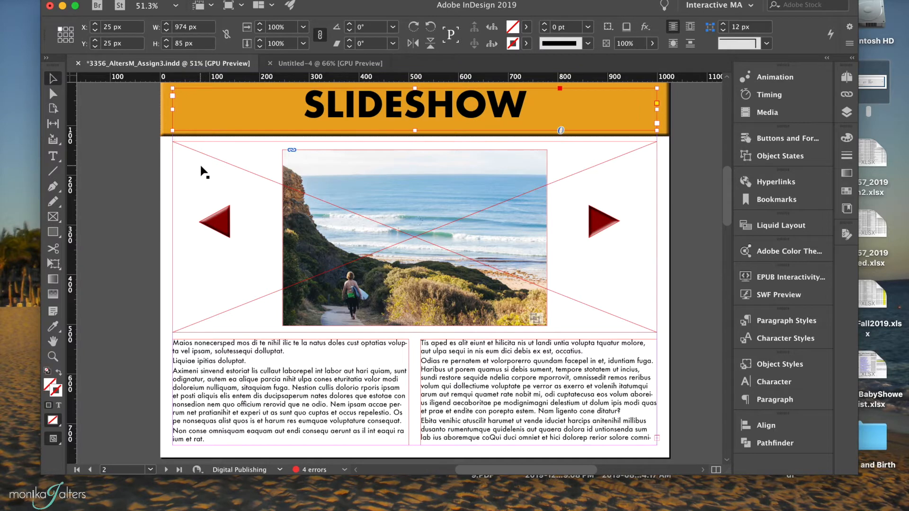
left_click(307, 66)
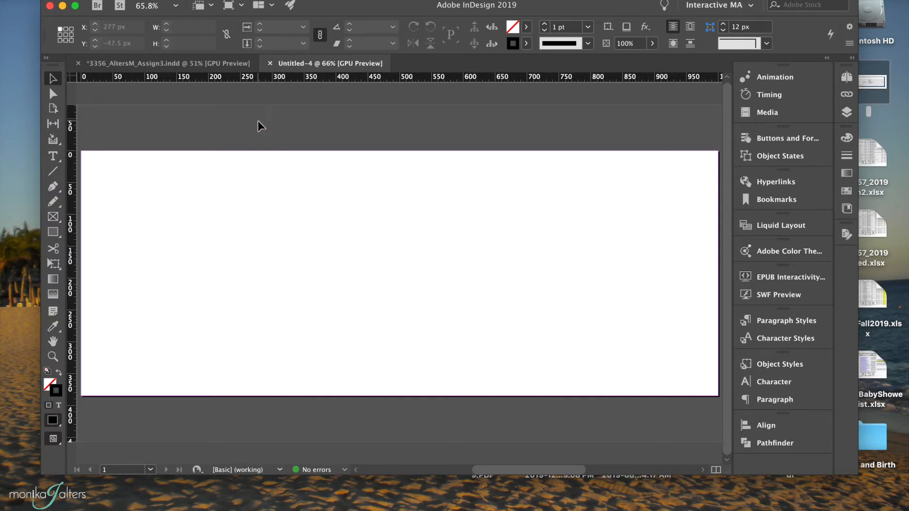
left_click(224, 64)
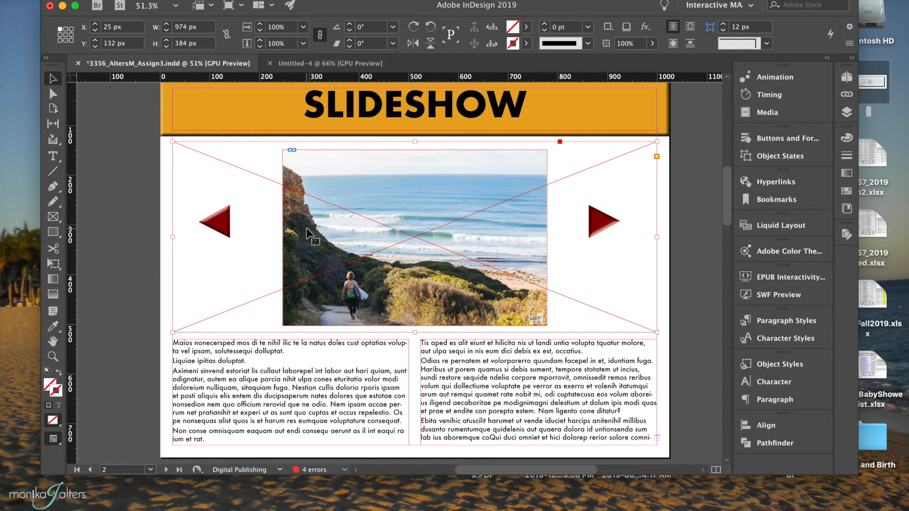
left_click(234, 164)
Check the existing slideshow image's size, create a 530 × 350 px rectangle frame in the new document and center it on the page.
left_click(307, 192)
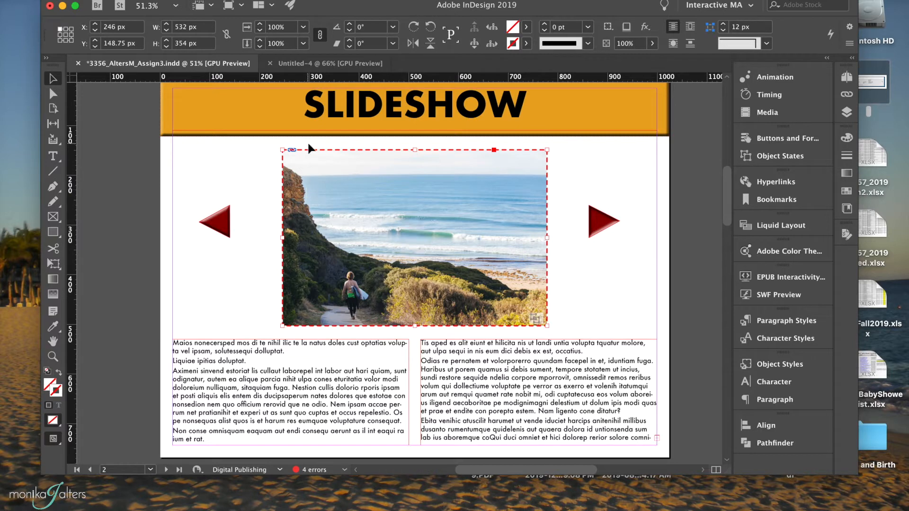
left_click(299, 63)
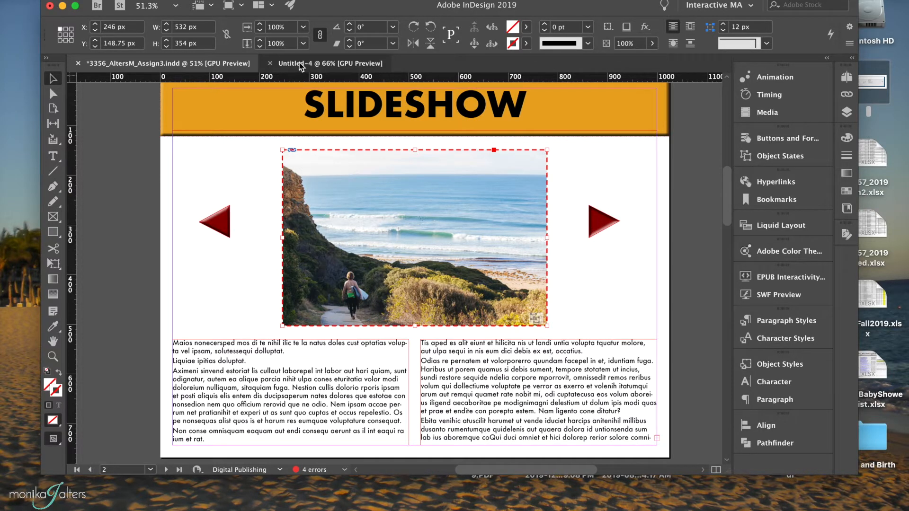
left_click(54, 217)
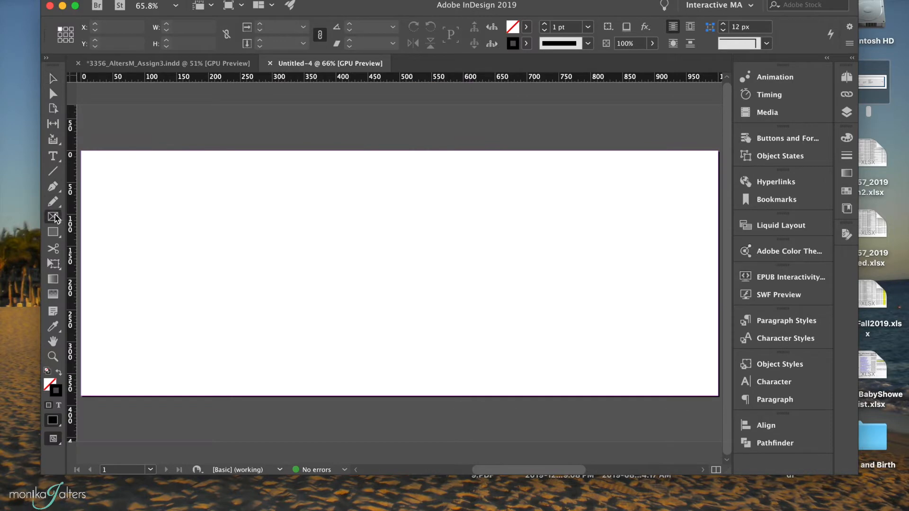
left_click(276, 214)
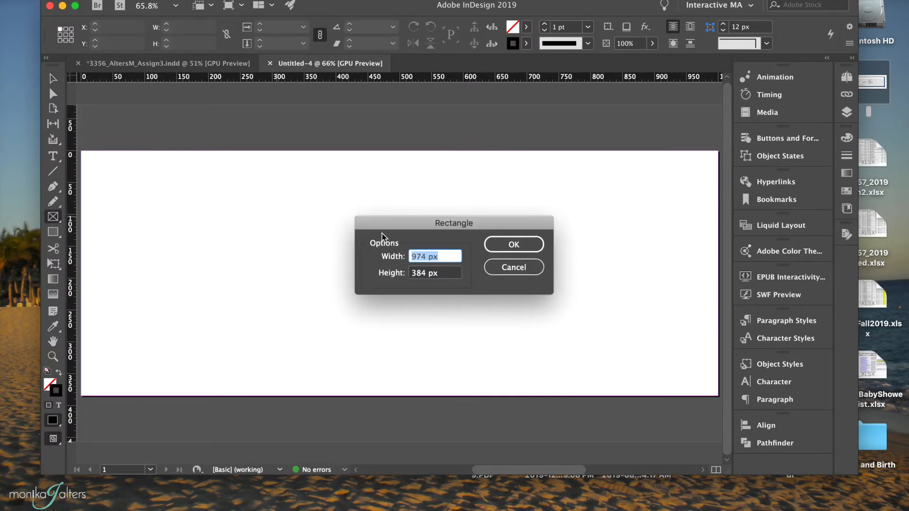
type("530")
double_click(418, 274)
type("3")
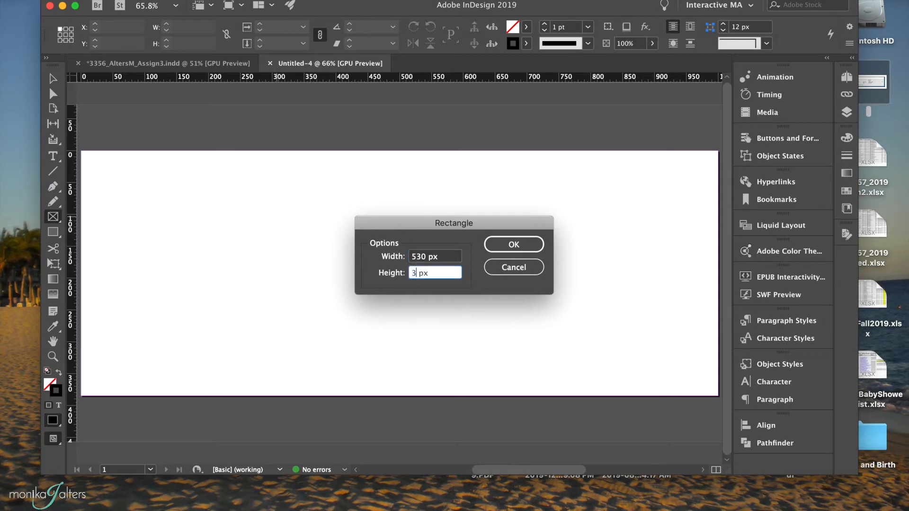
type("50")
key("Return")
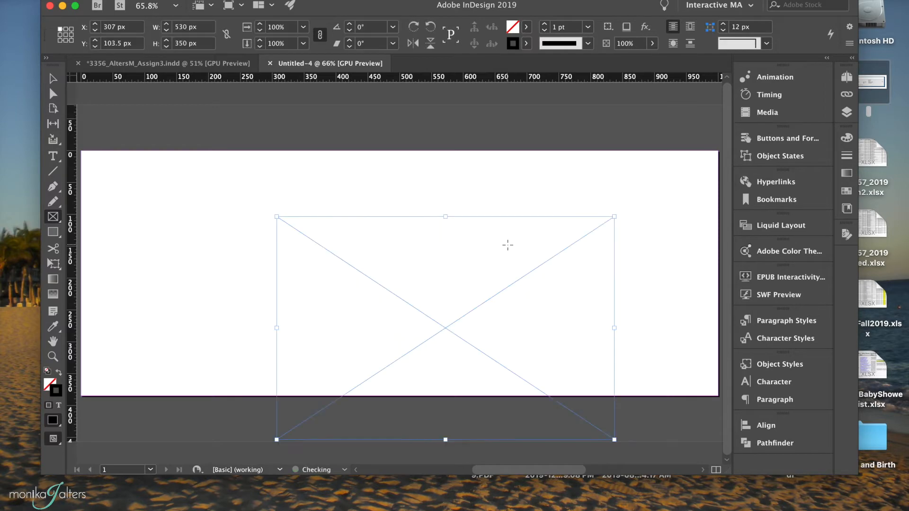
left_click(53, 78)
left_click_drag(426, 325, 385, 265)
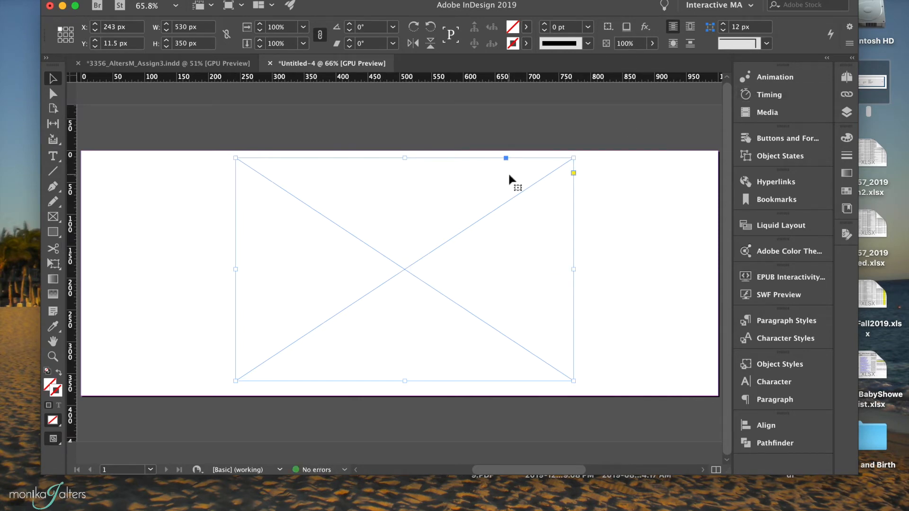
Preview the pictures in the Images folder and place DeathtoStock_EnergyandSerenity5.jpg into the frame.
key("super+d")
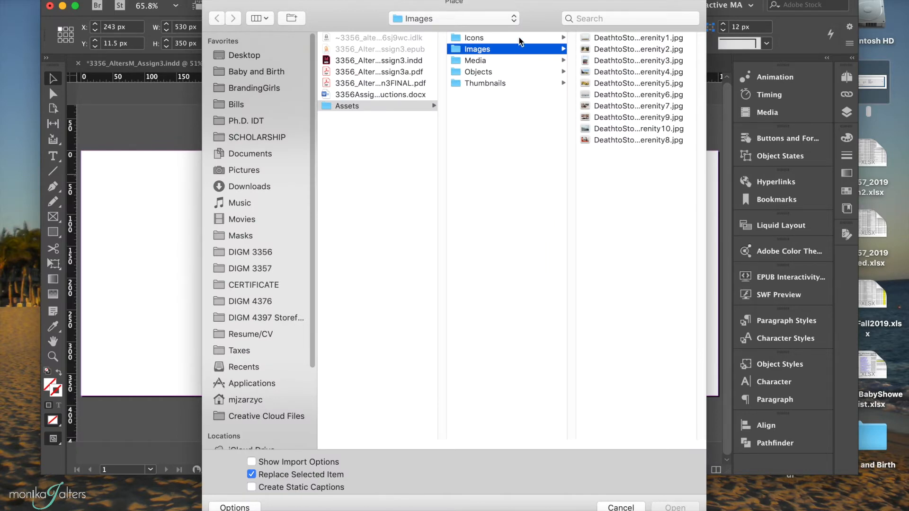
left_click(604, 37)
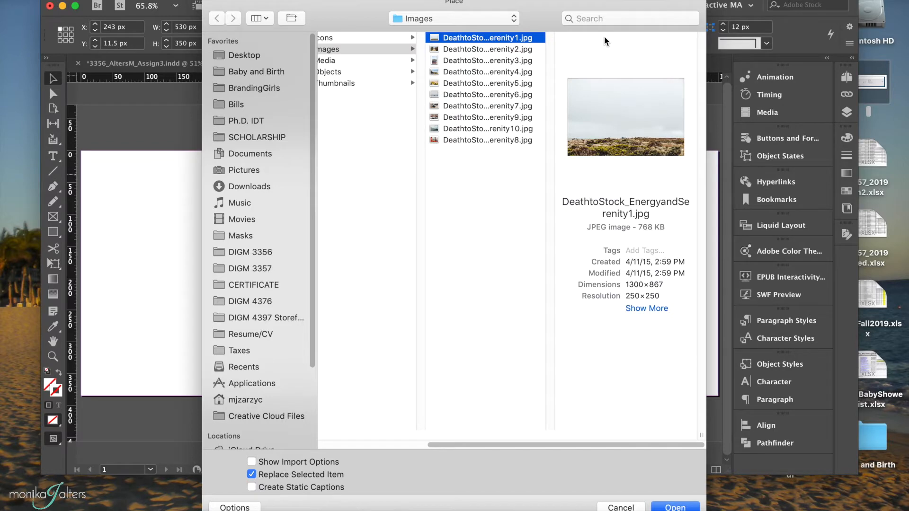
left_click(479, 95)
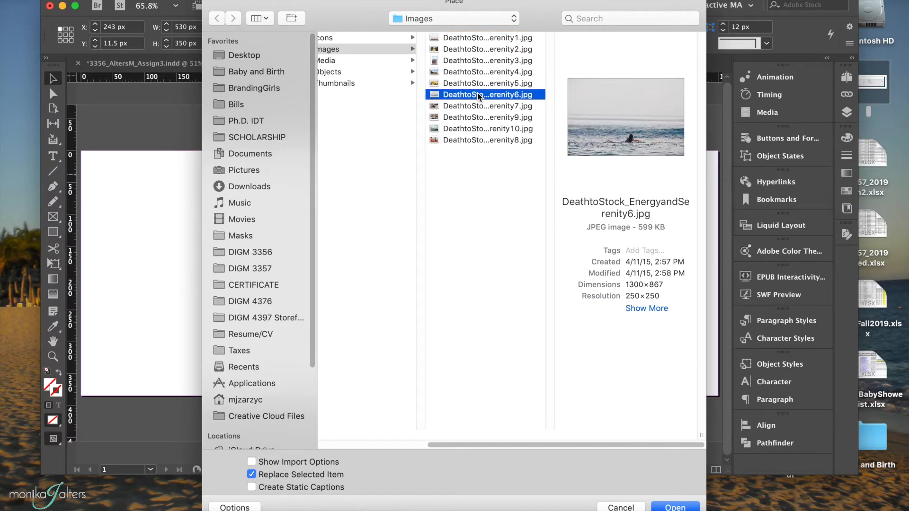
left_click(463, 118)
left_click(459, 73)
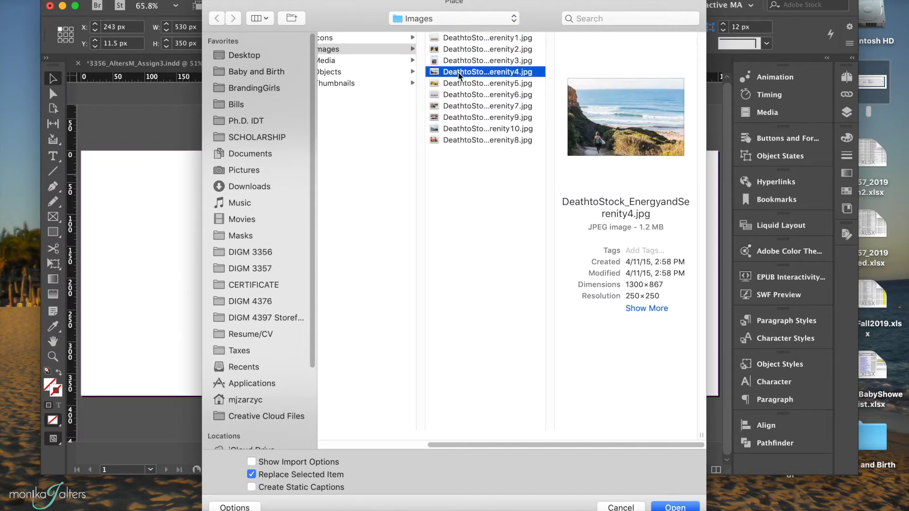
left_click(459, 62)
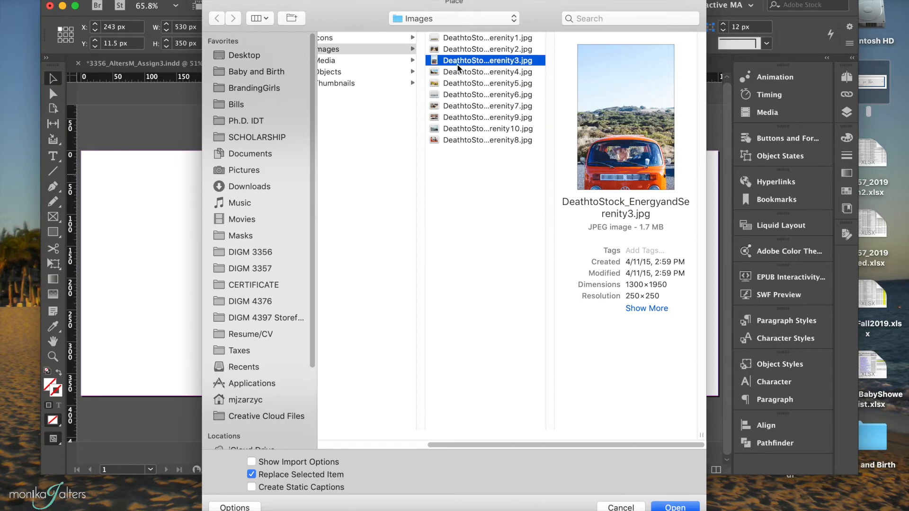
left_click(457, 51)
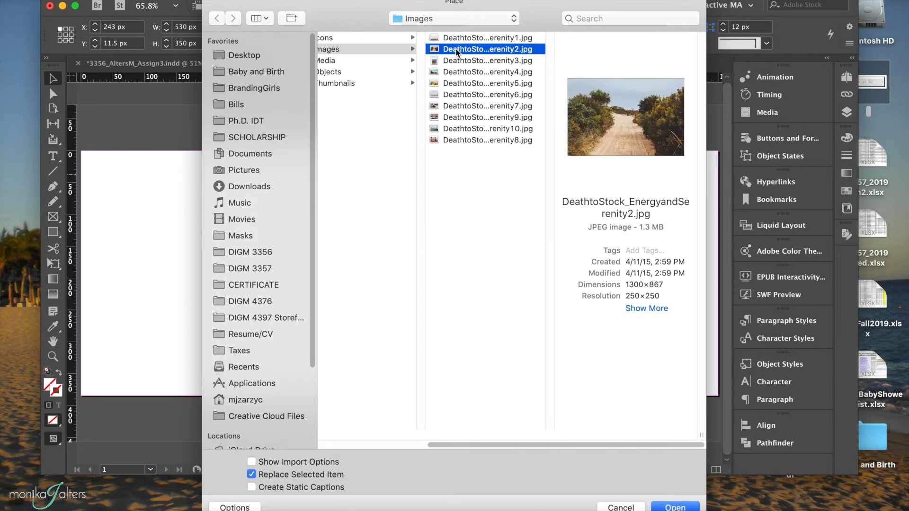
left_click(451, 84)
left_click(676, 504)
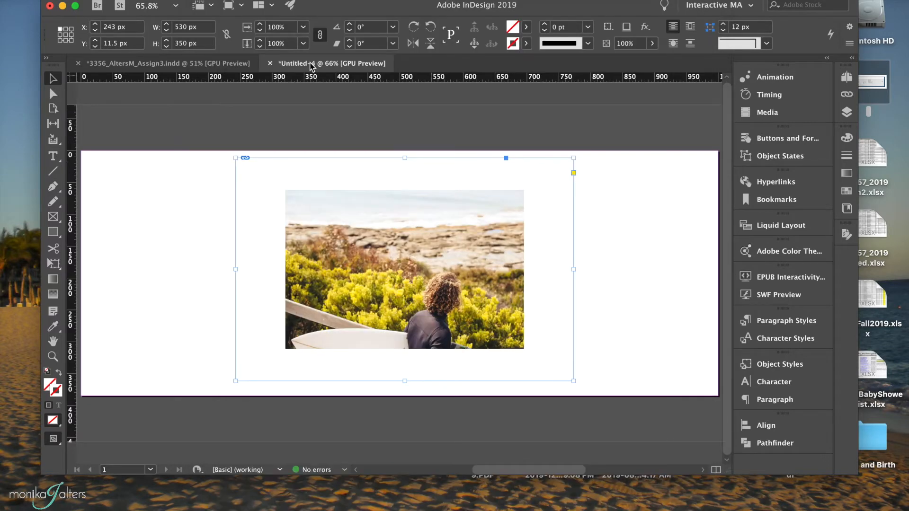
Fit the photo proportionally inside its frame and trim both frame sides to the picture, making the frame 525 px wide.
left_click(199, 63)
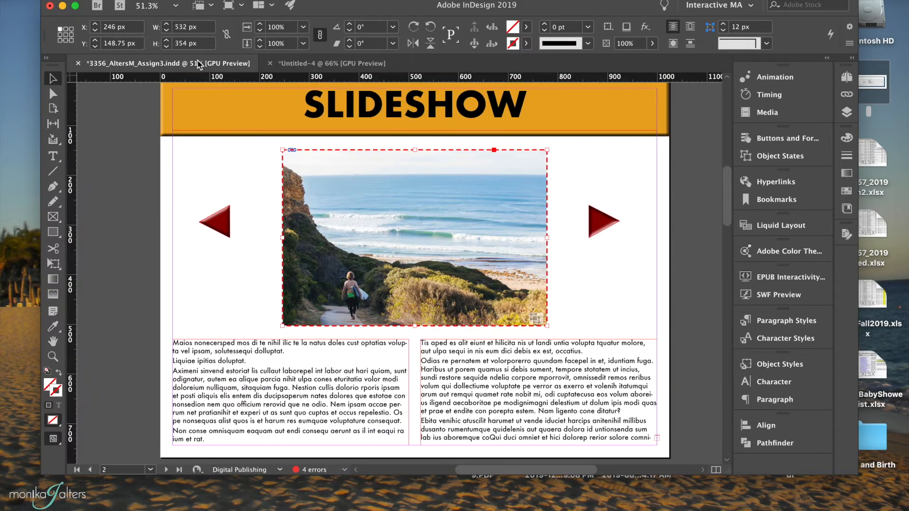
left_click(326, 63)
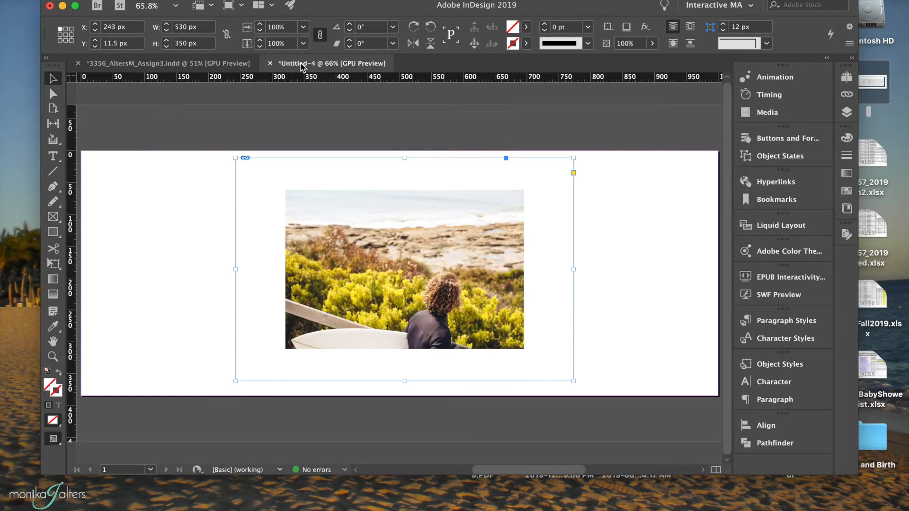
right_click(446, 239)
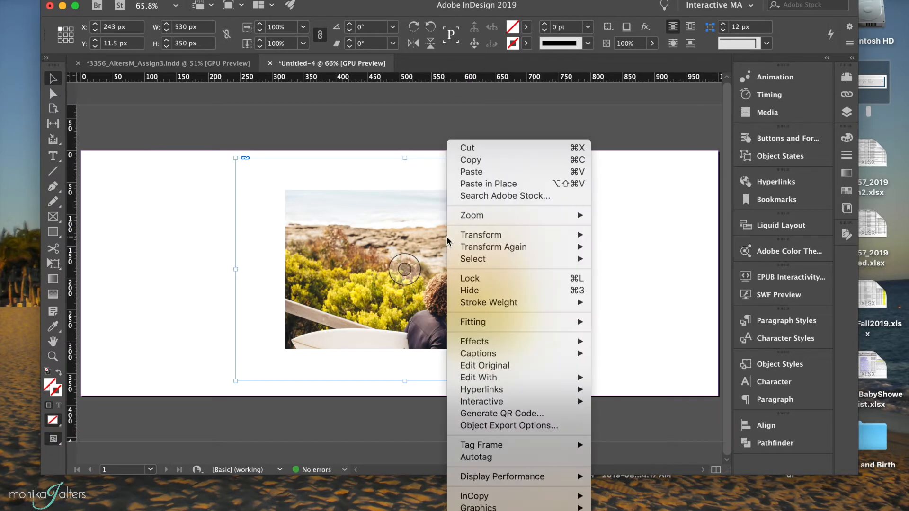
mouse_move(507, 321)
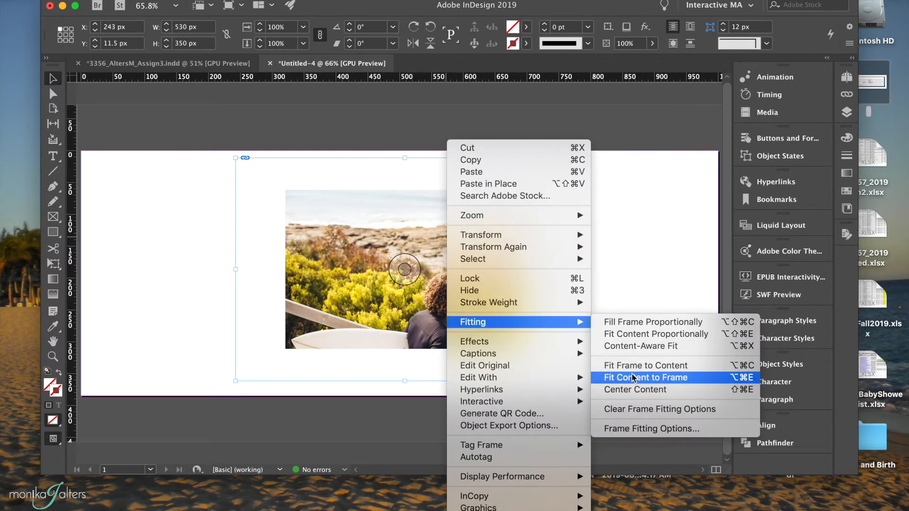
left_click(643, 335)
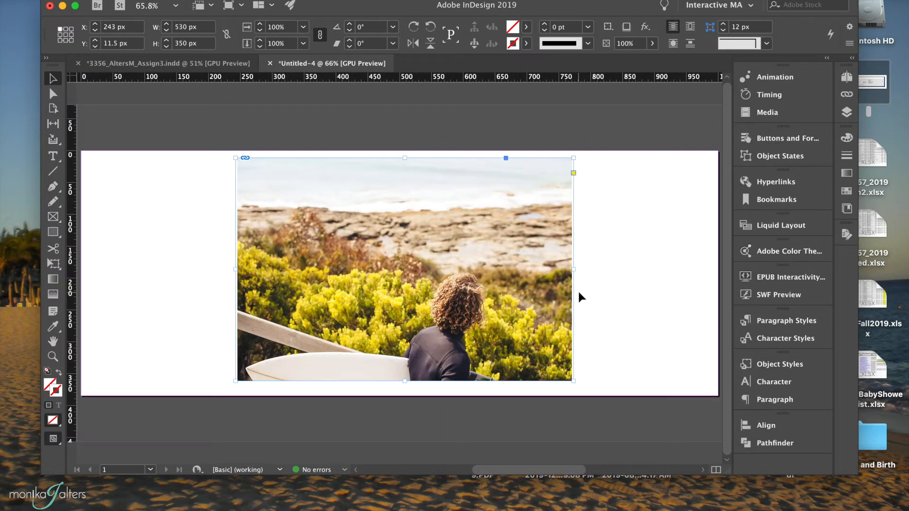
left_click_drag(571, 270, 572, 270)
left_click_drag(236, 268, 237, 269)
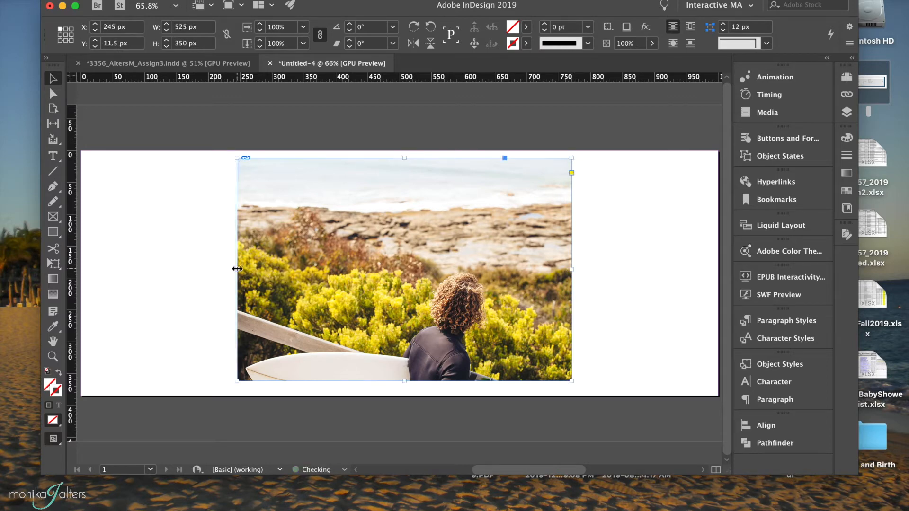
Convert the framed photo into a multi-state object and select its State 2.
left_click(793, 159)
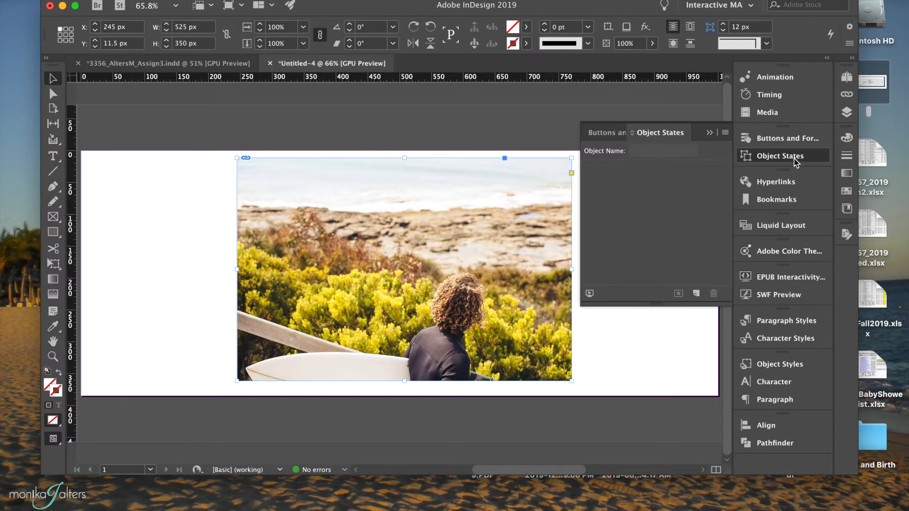
left_click(696, 294)
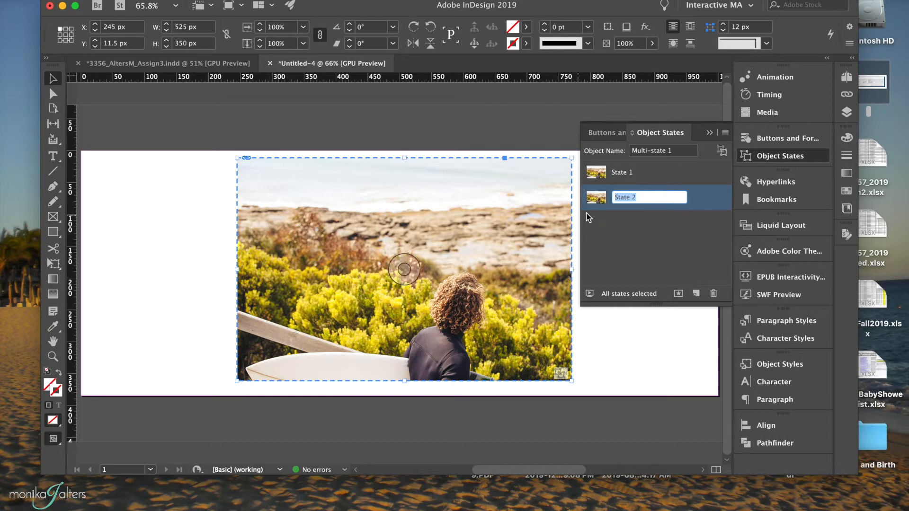
left_click(594, 199)
left_click(502, 199)
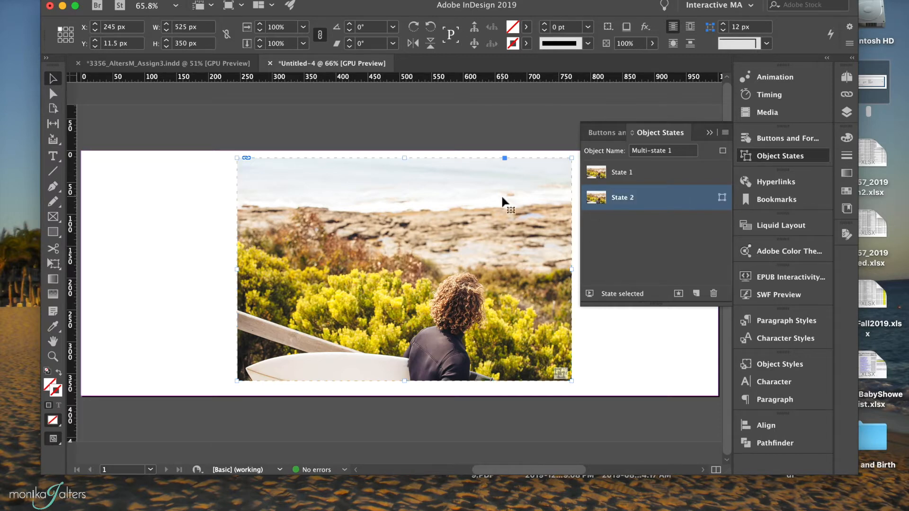
Preview pictures in the Images folder and replace State 2's photo with DeathtoStock_EnergyandSerenity4.jpg.
double_click(397, 200)
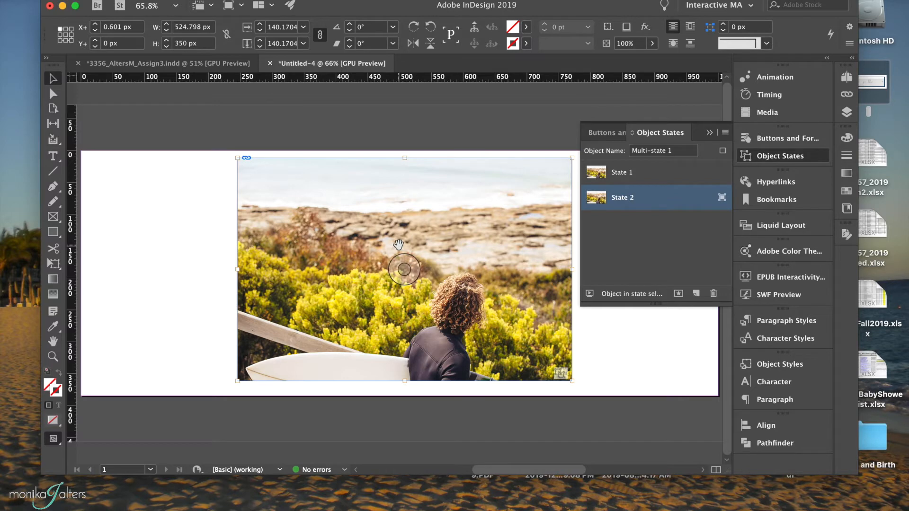
key("super+d")
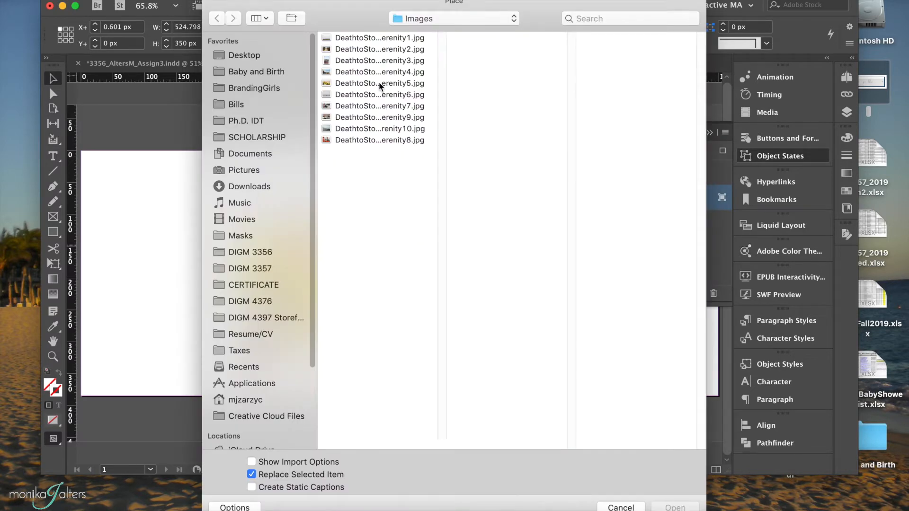
left_click(342, 49)
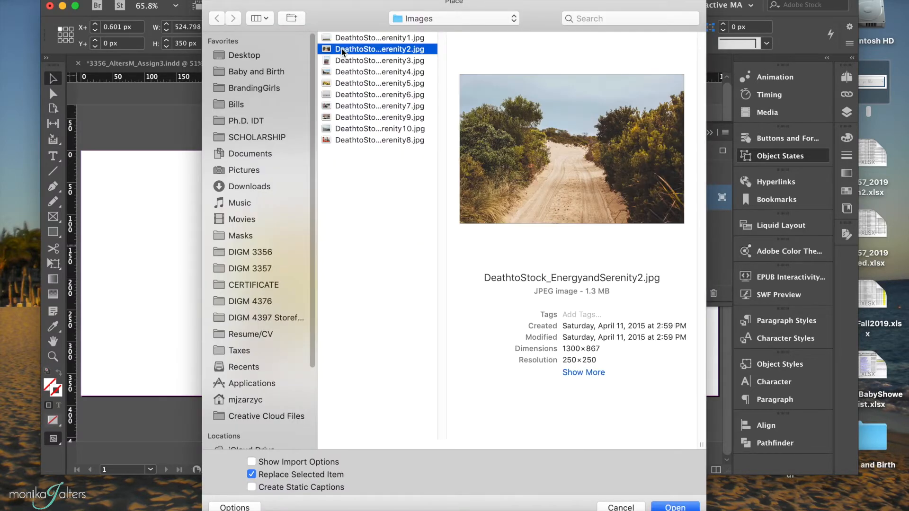
left_click(338, 85)
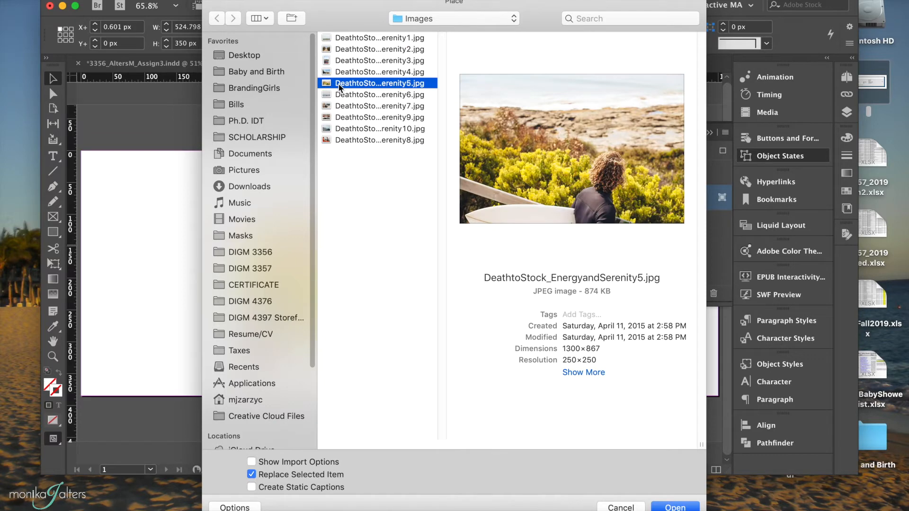
left_click(343, 97)
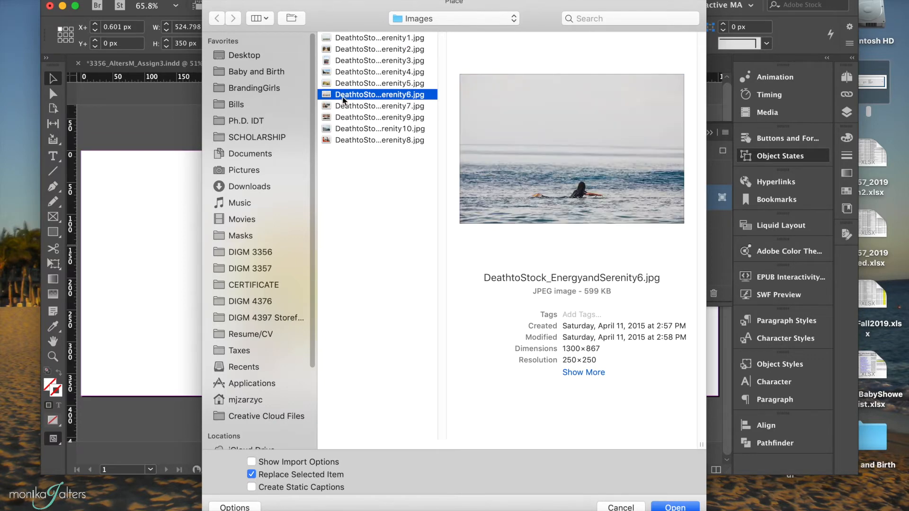
left_click(342, 107)
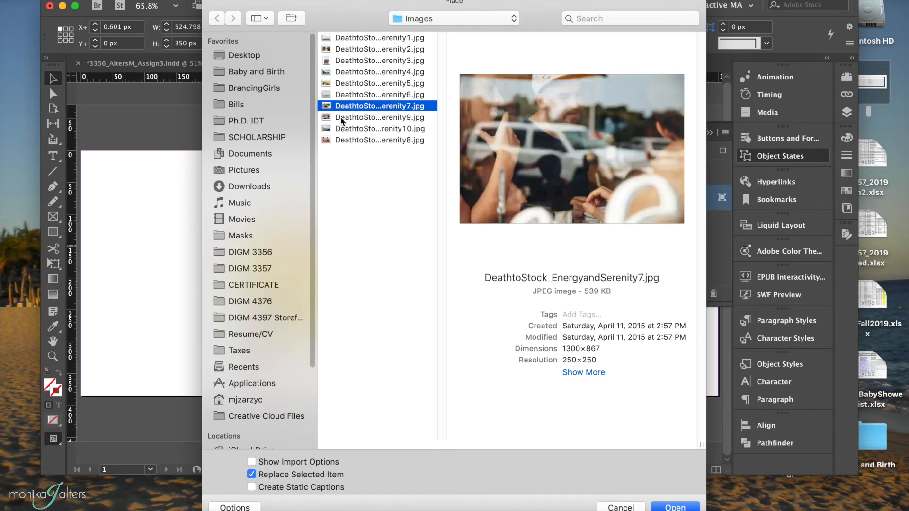
left_click(341, 119)
left_click(341, 131)
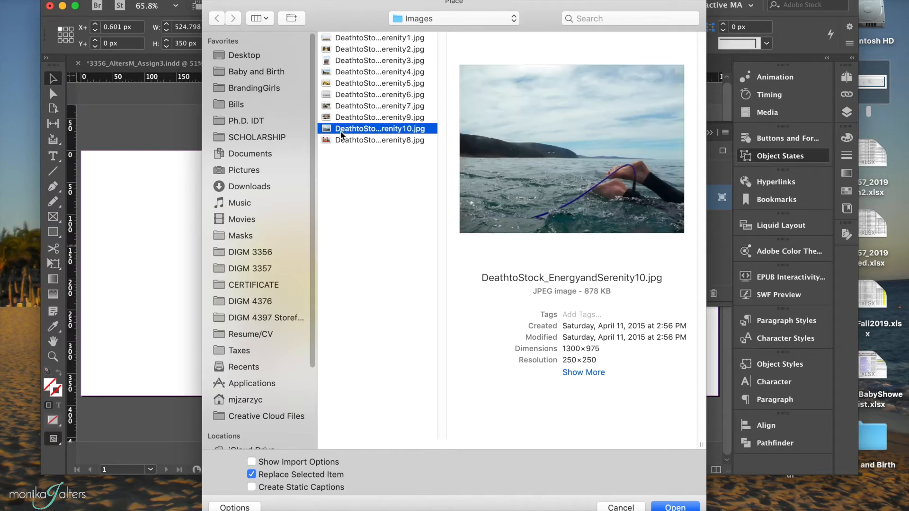
left_click(348, 71)
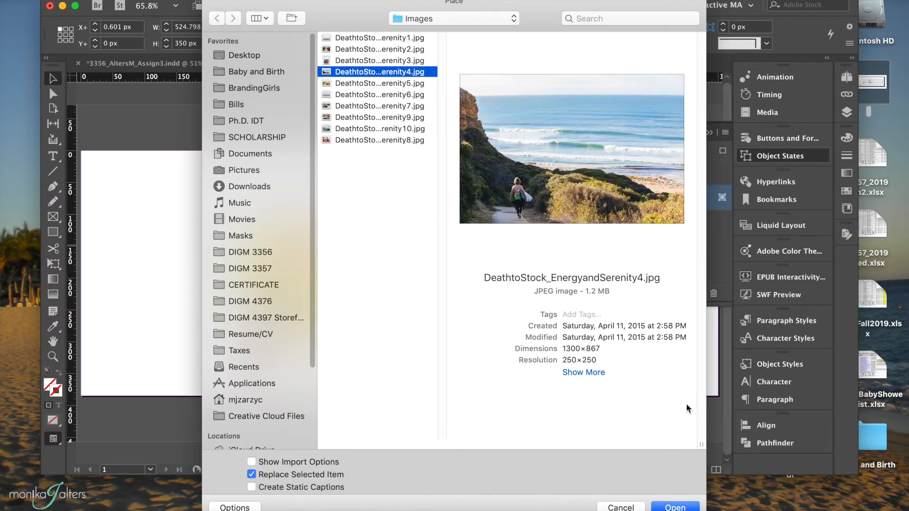
left_click(676, 506)
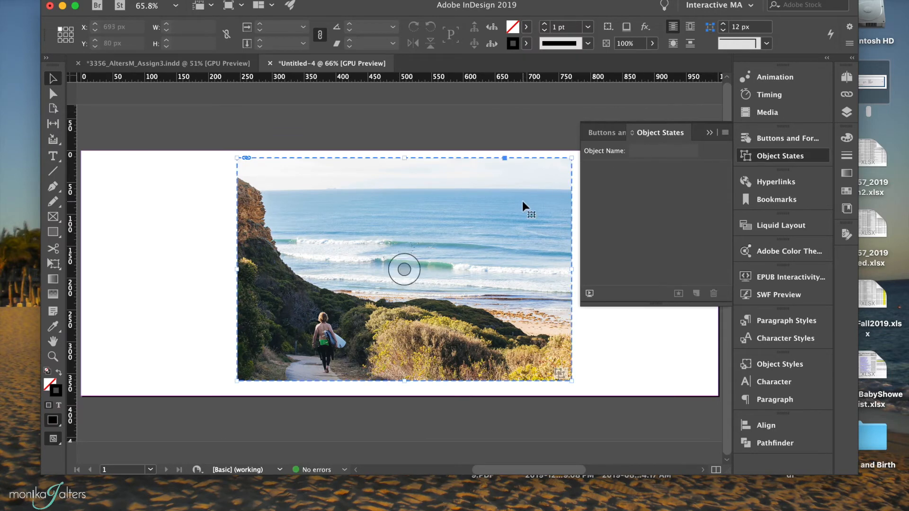
Duplicate State 2 of the multi-state object and name the copy State 3.
left_click(696, 294)
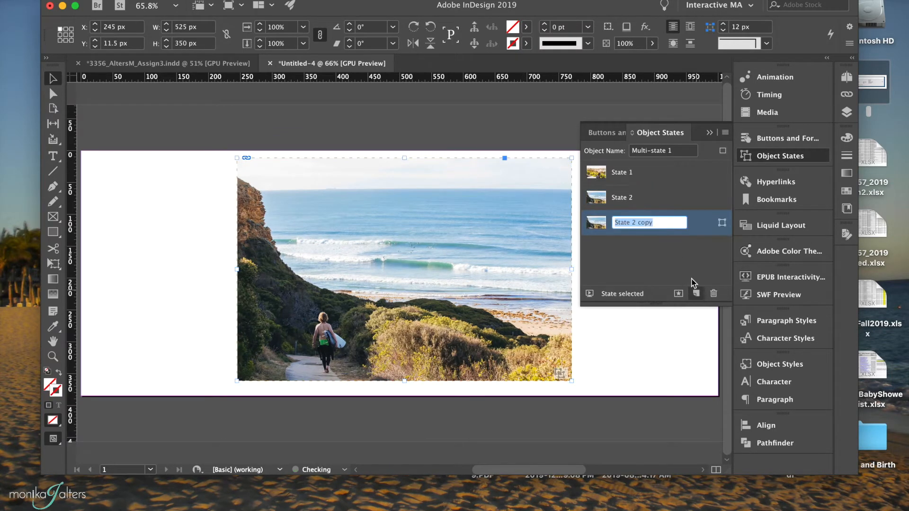
left_click(632, 225)
left_click_drag(632, 224, 672, 227)
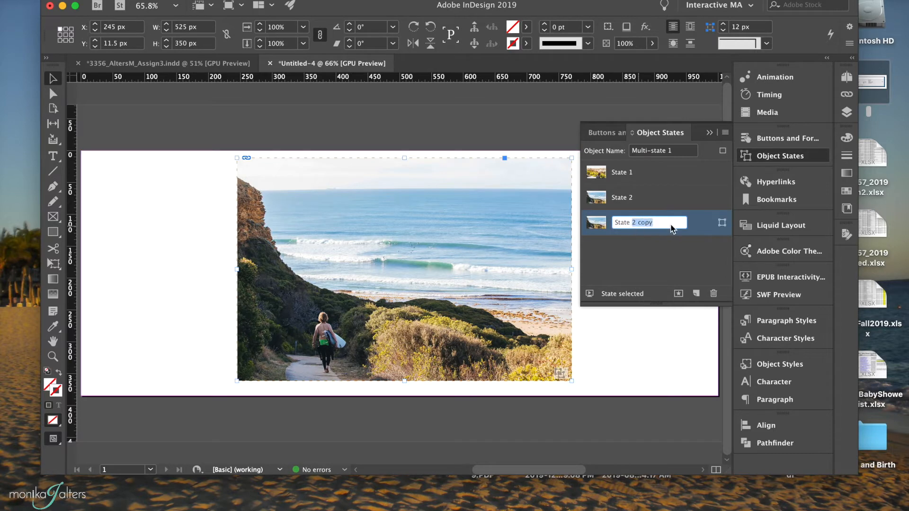
type("3")
key("Return")
Replace State 3's picture with DeathtoStock_EnergyandSerenity2.jpg, then set the slideshow object back to showing State 1.
left_click(530, 243)
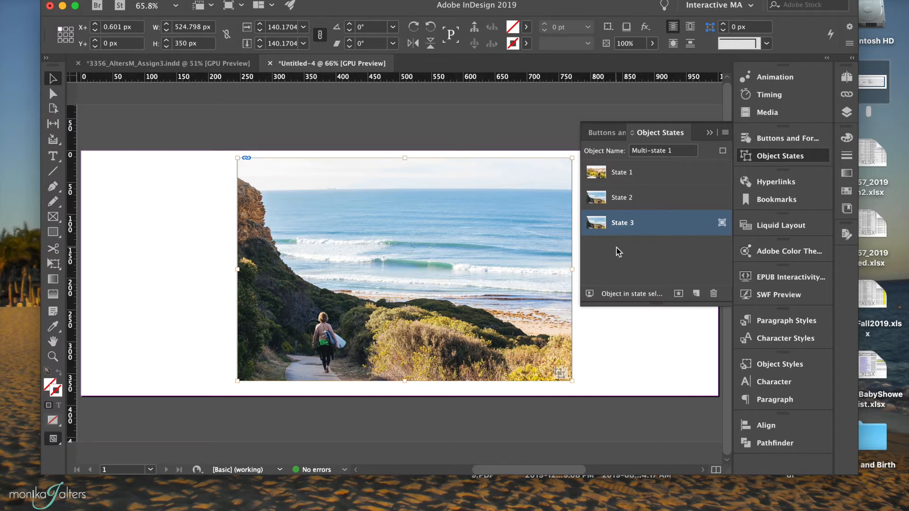
key("super+d")
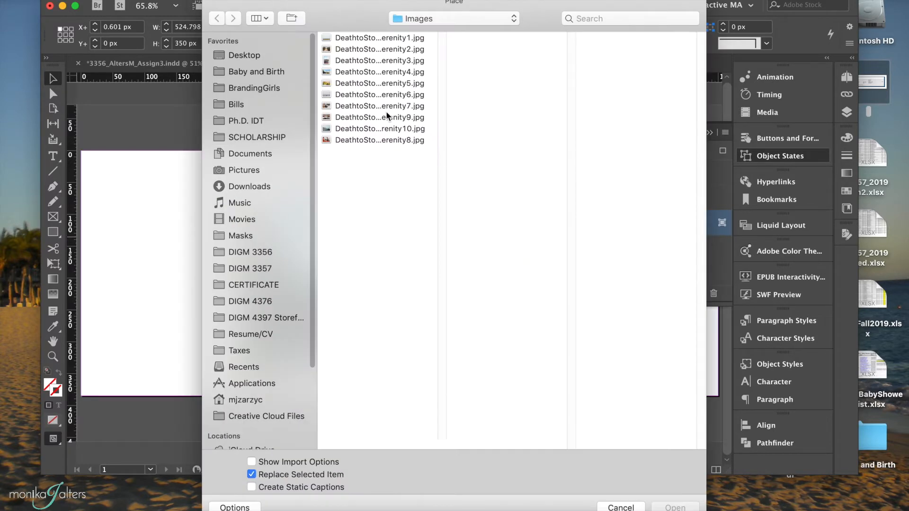
left_click(346, 74)
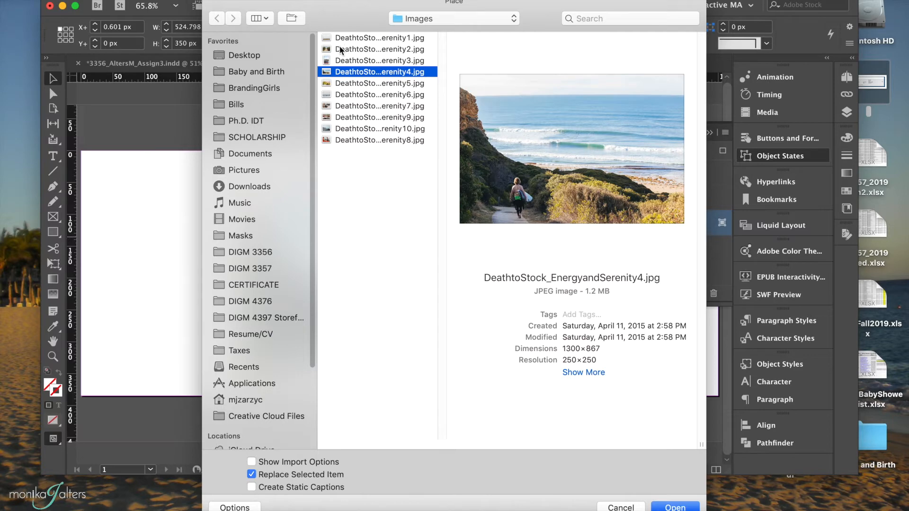
left_click(340, 50)
key("Return")
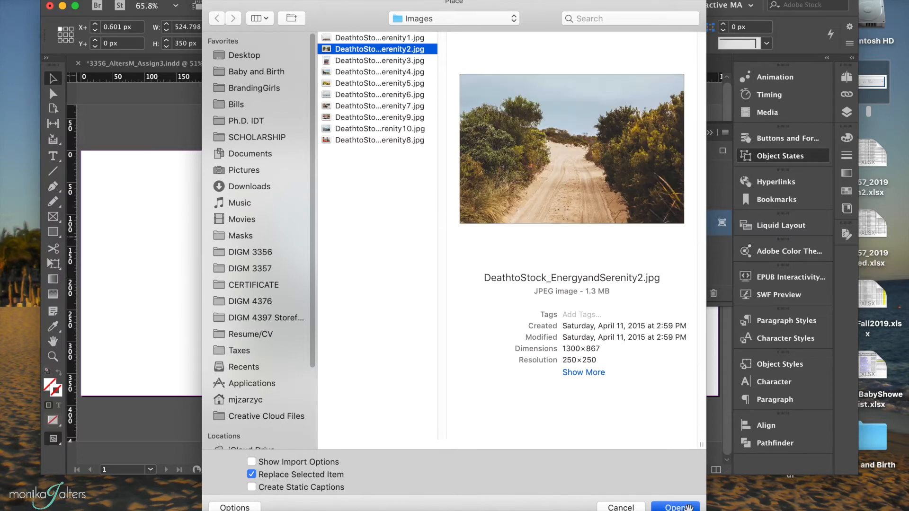
left_click(401, 265)
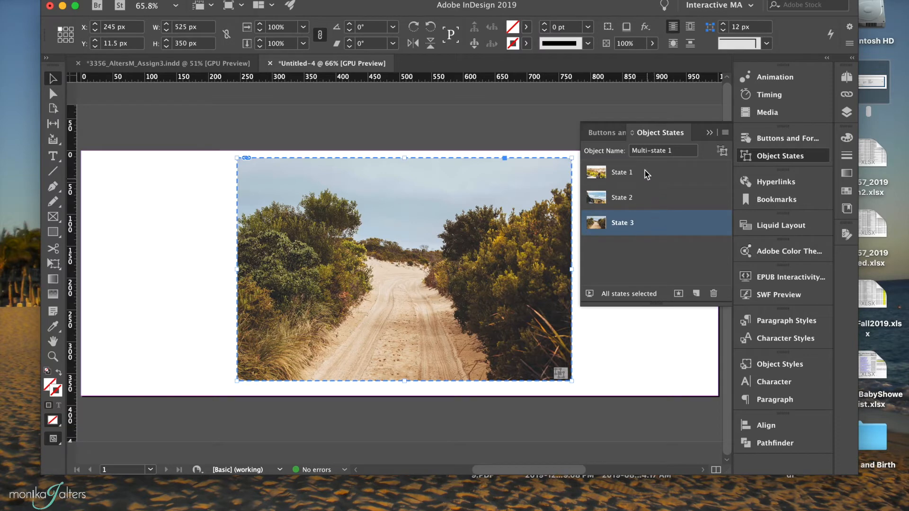
left_click(650, 181)
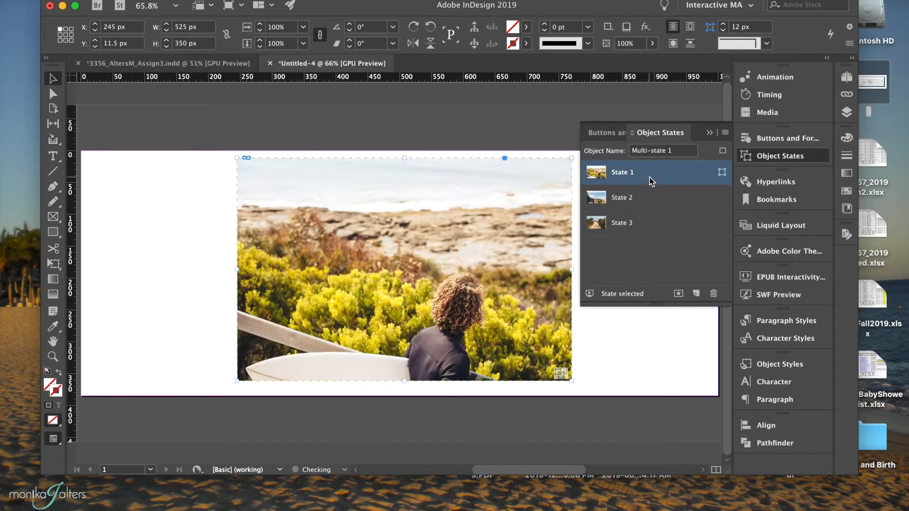
left_click(708, 132)
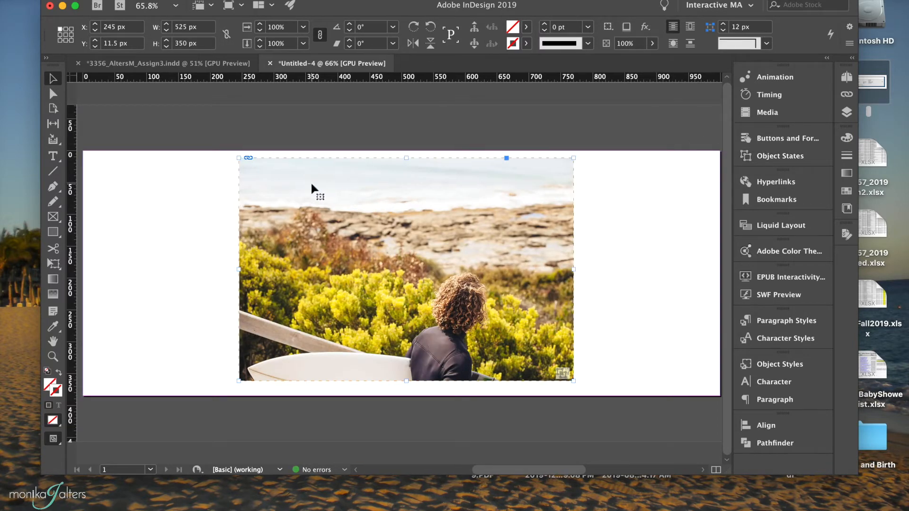
Draw a closed left-pointing triangle of about 75 × 67 px to the left of the photo with the Pen tool.
left_click(53, 188)
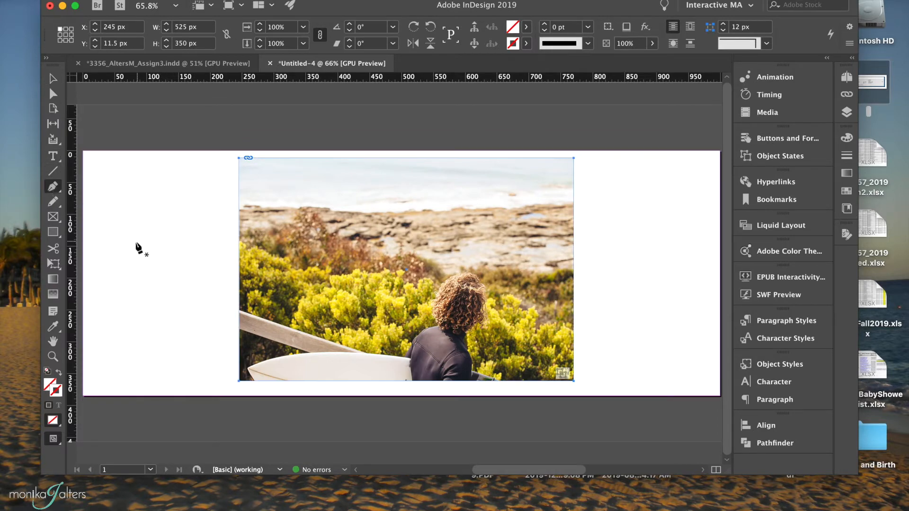
left_click(126, 246)
left_click(172, 226, "shift")
key("super+z")
left_click(172, 269)
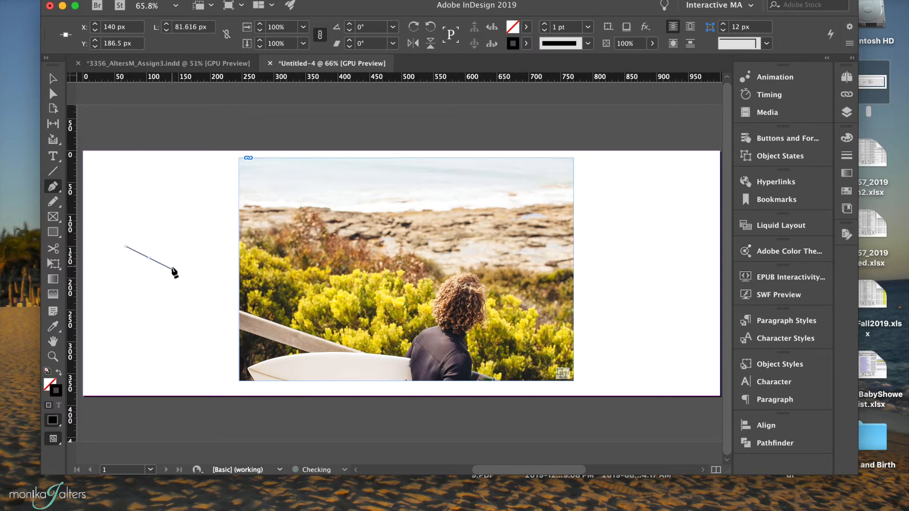
left_click(172, 227)
left_click(125, 246)
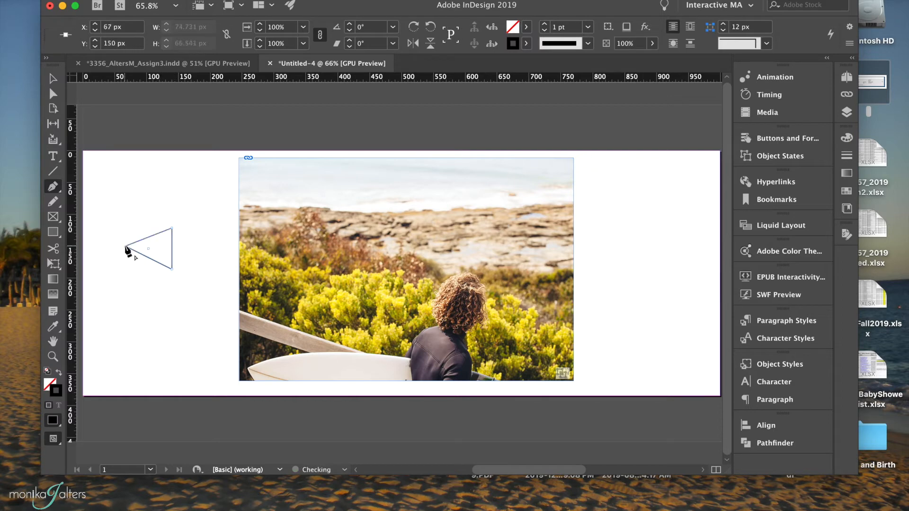
left_click(53, 79)
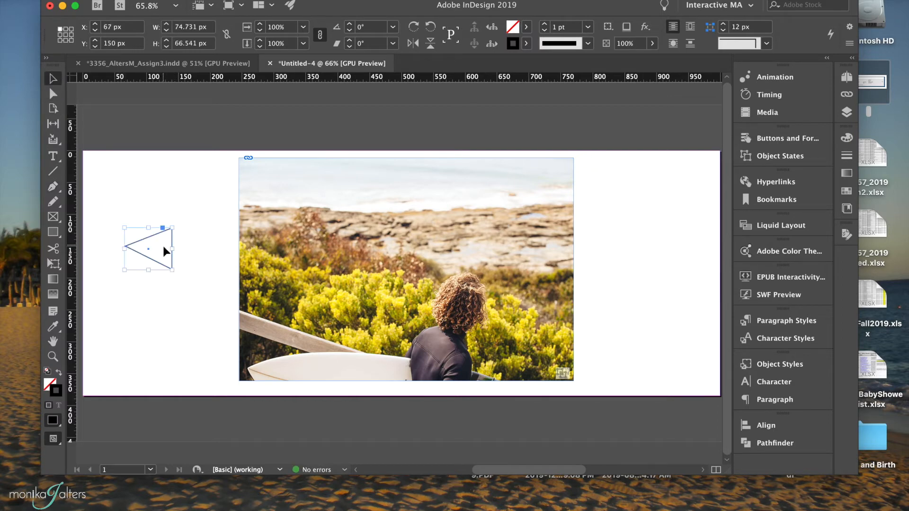
Set the triangle's stroke weight to 5 pt and give it a multi-line stroke style.
left_click(181, 242)
left_click(154, 259)
left_click(544, 24)
left_click(545, 24)
left_click(545, 23)
left_click(545, 23)
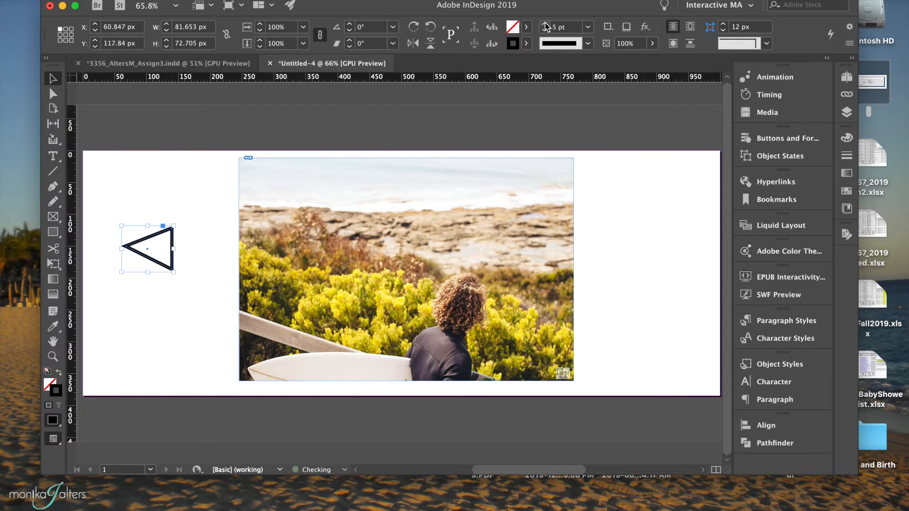
left_click(587, 43)
left_click(587, 123)
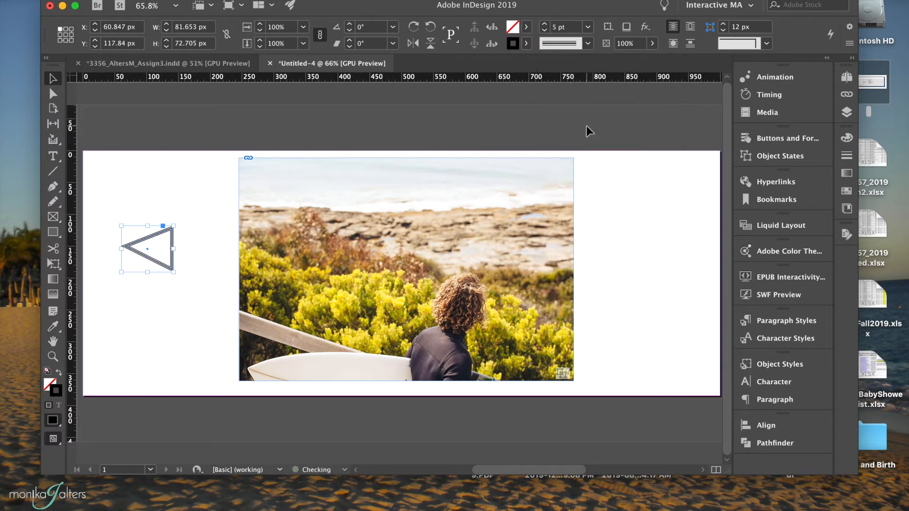
Move the triangle closer to the photo's left edge, at about the photo's mid-height, and deselect it.
left_click(106, 133)
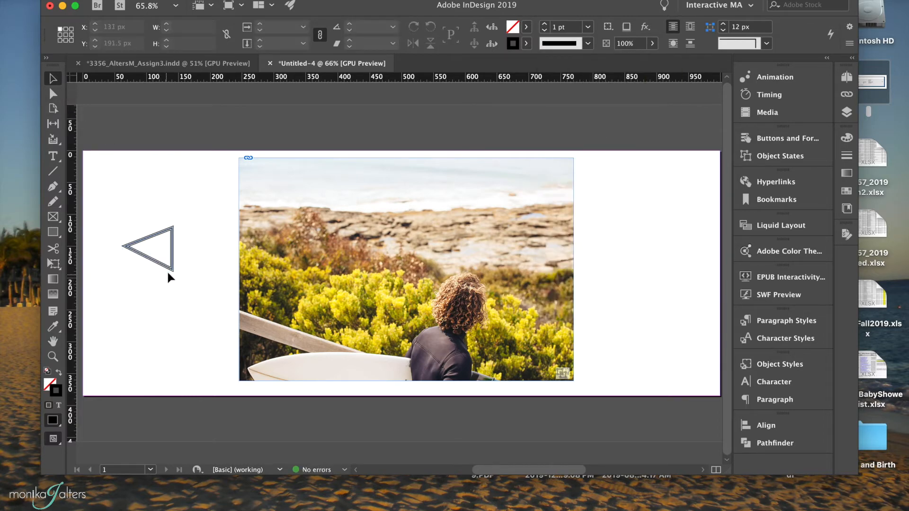
left_click_drag(172, 270, 198, 286)
left_click(184, 325)
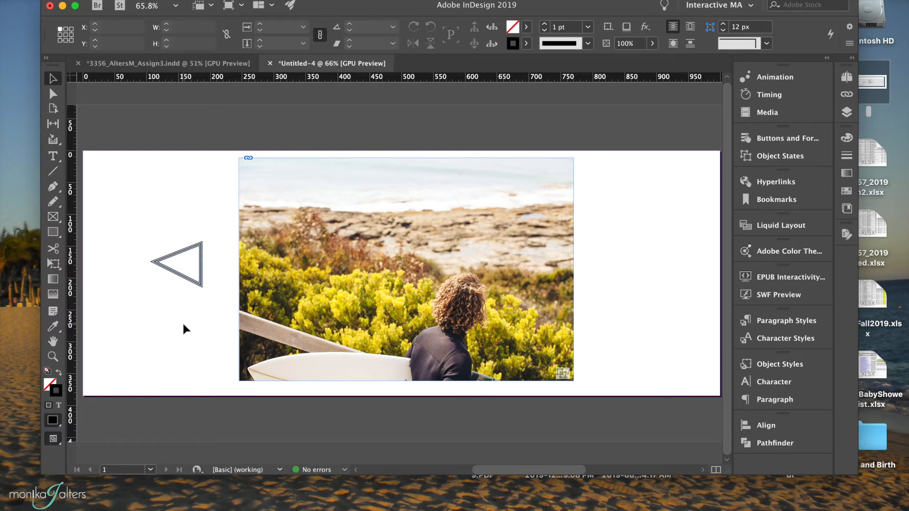
Convert the triangle into a button named Previous_btn and give it a Go To Previous State action for Multi-state 1.
left_click(193, 283)
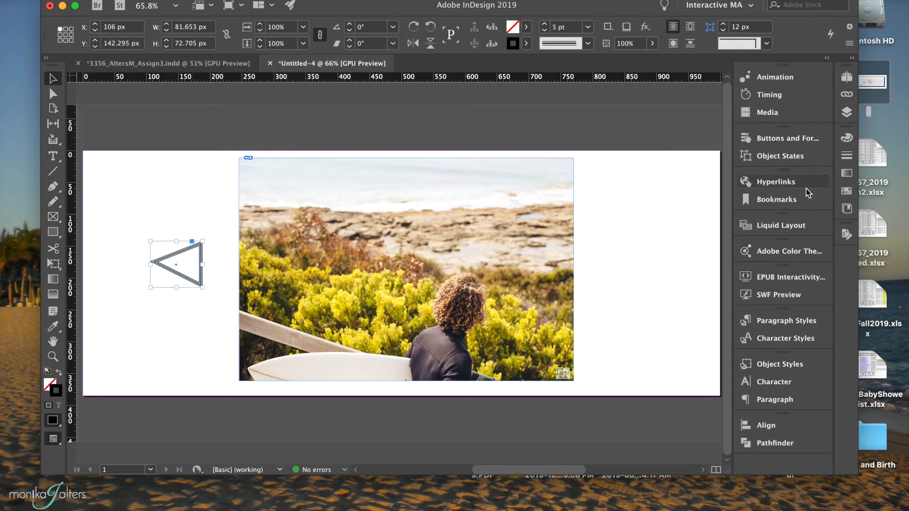
left_click(789, 140)
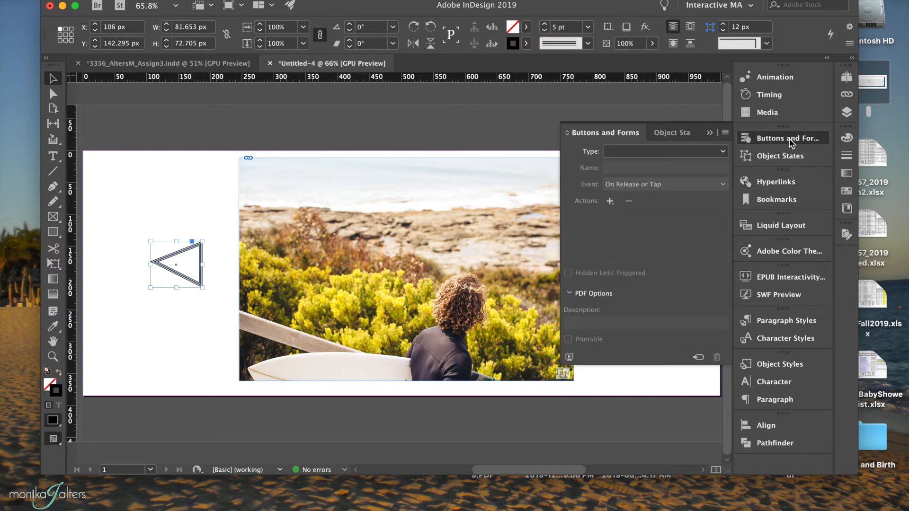
left_click(711, 152)
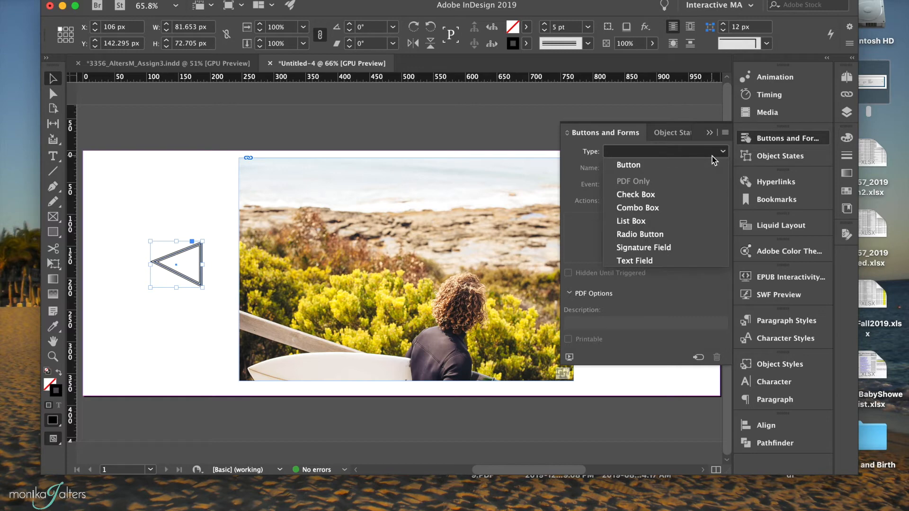
left_click(689, 163)
left_click(639, 172)
triple_click(638, 172)
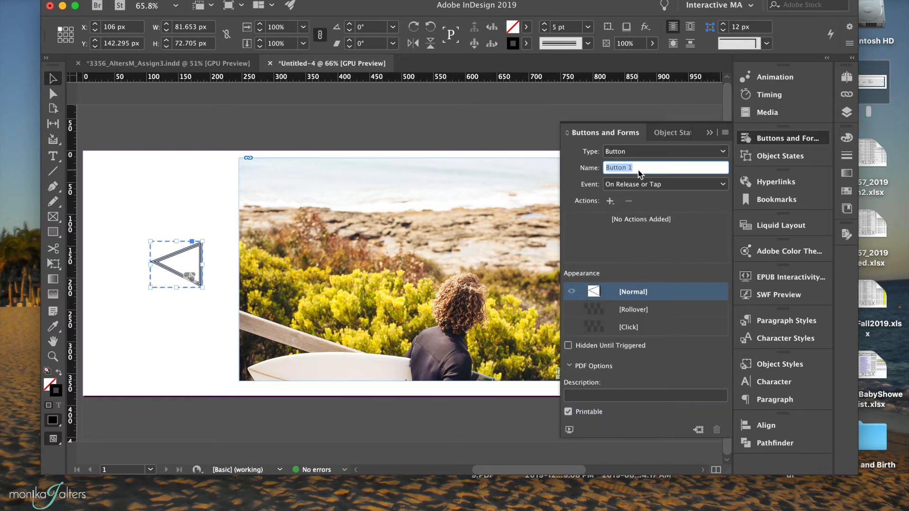
type("Previous_btn")
left_click(610, 202)
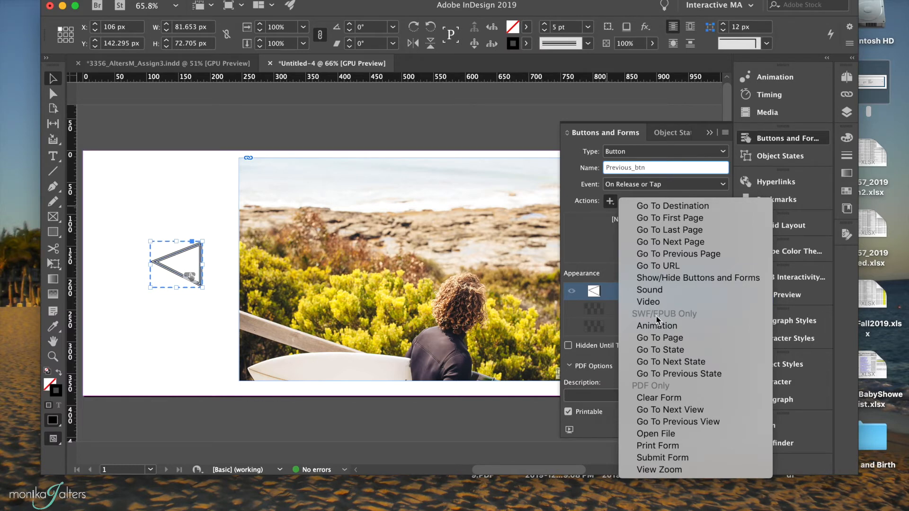
left_click(662, 374)
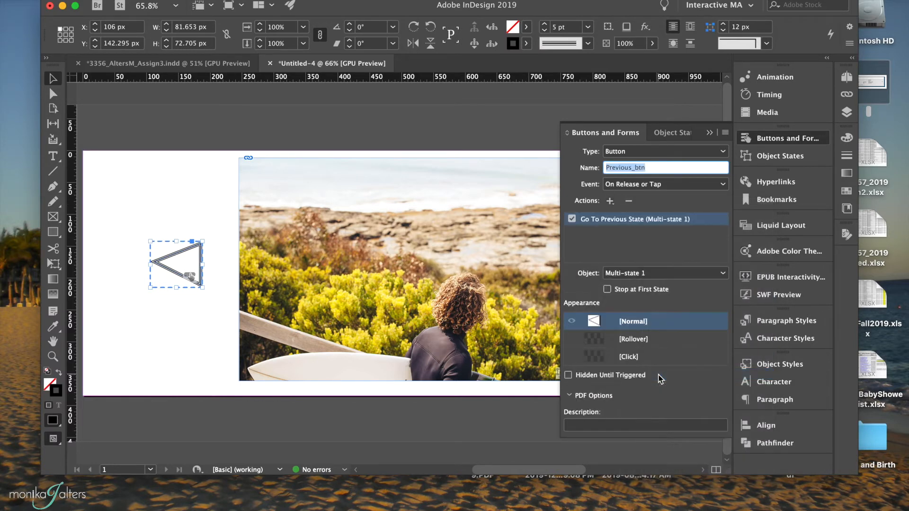
Add a Rollover appearance to the triangle button and fill it with RGB Yellow.
left_click(619, 339)
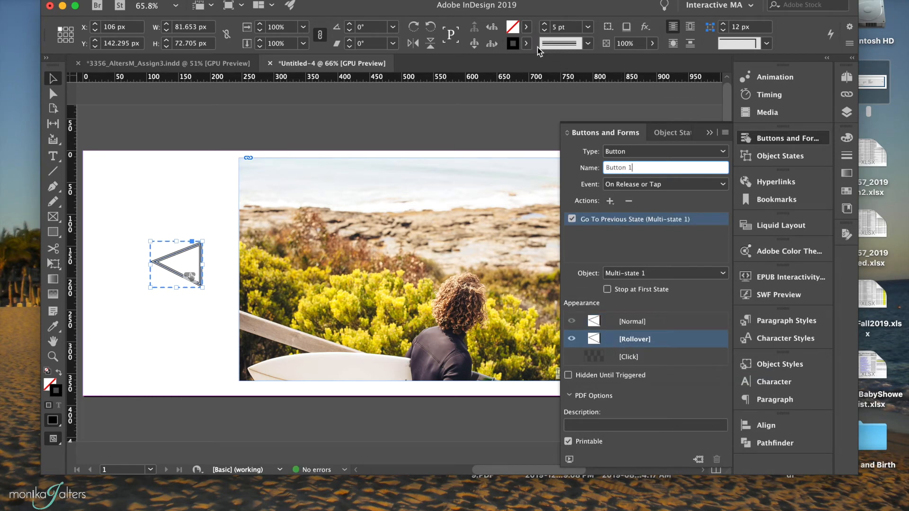
left_click(528, 27)
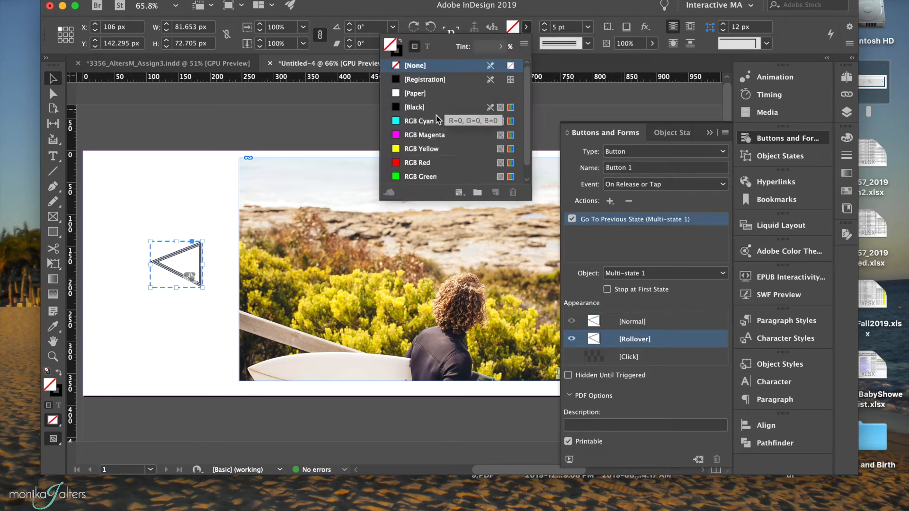
scroll(406, 161, "down", 1)
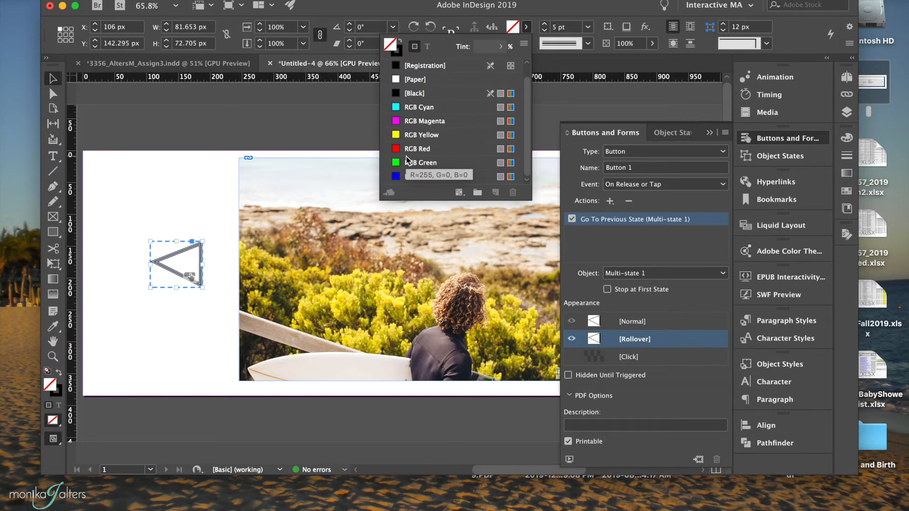
scroll(406, 161, "up", 1)
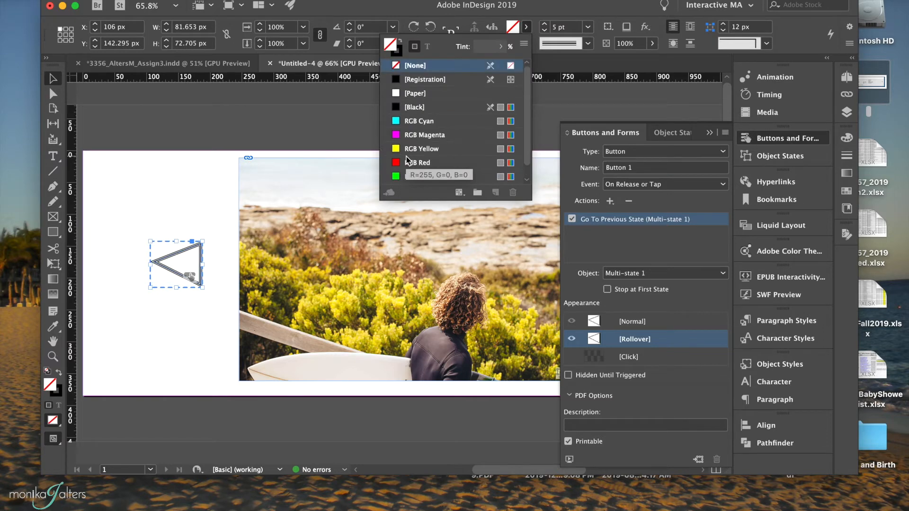
scroll(406, 161, "down", 1)
scroll(411, 168, "up", 1)
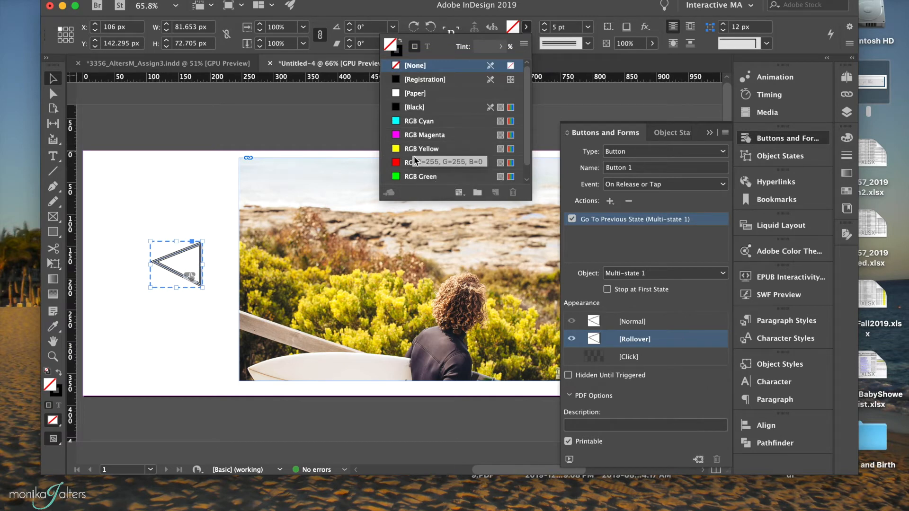
left_click(410, 150)
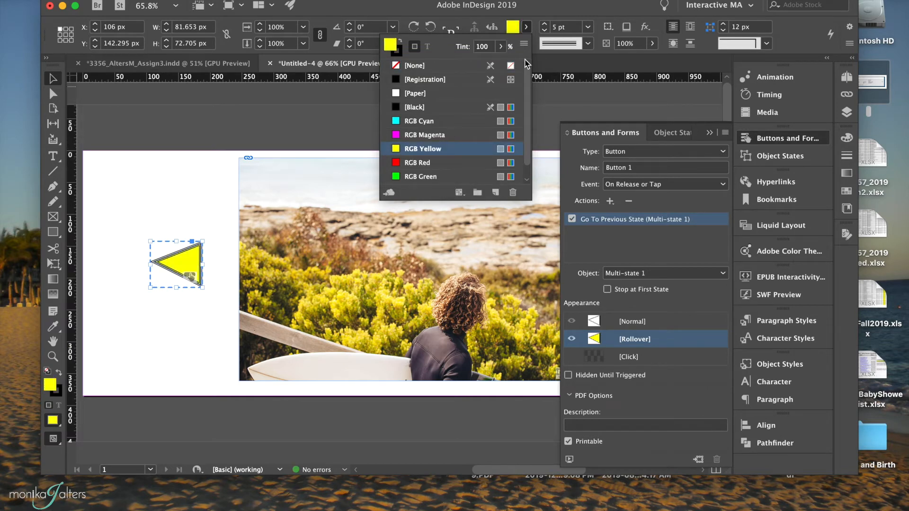
Change the stroke style of the button's Rollover appearance to Solid and deselect the button.
left_click(553, 53)
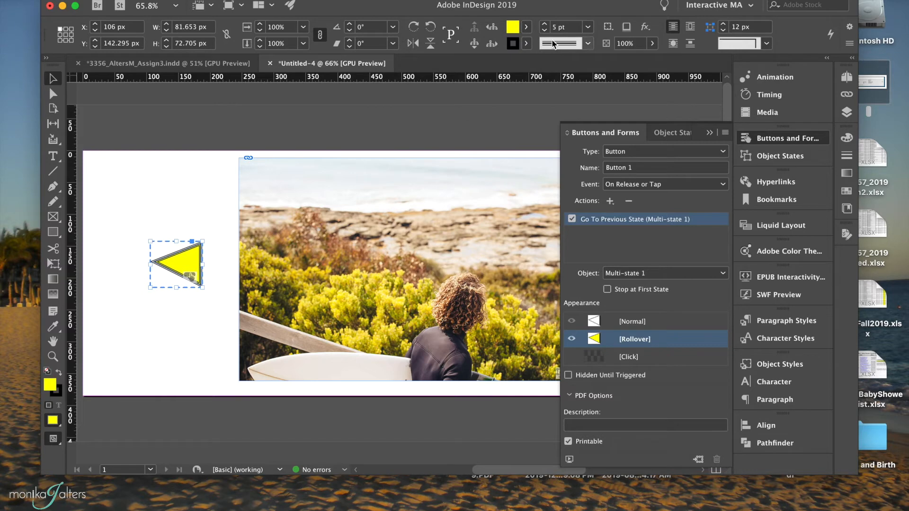
left_click(559, 44)
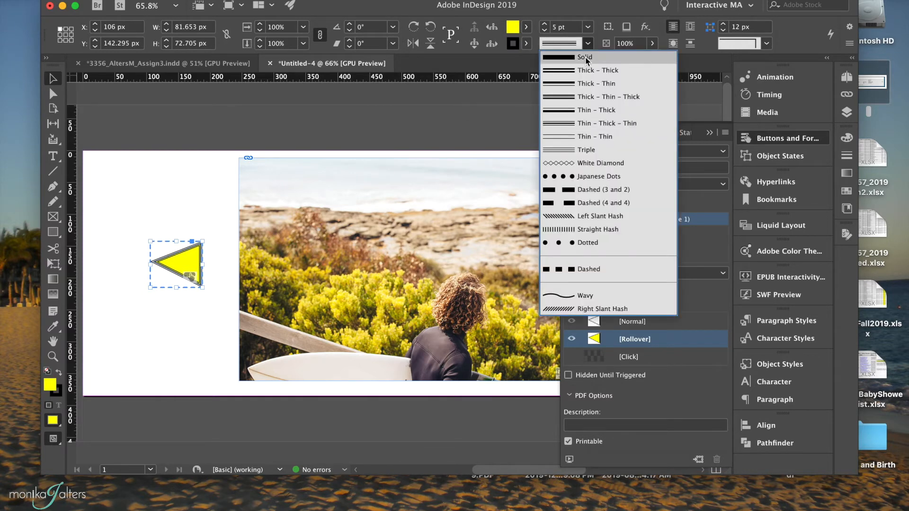
left_click(585, 57)
left_click(589, 43)
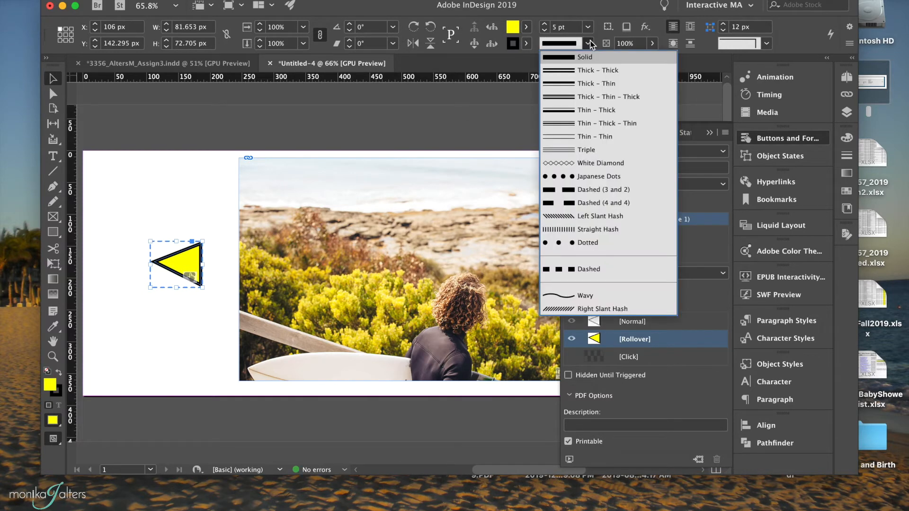
left_click(480, 118)
Set the triangle button back to its Normal appearance and rename it previous_btn.
left_click(192, 263)
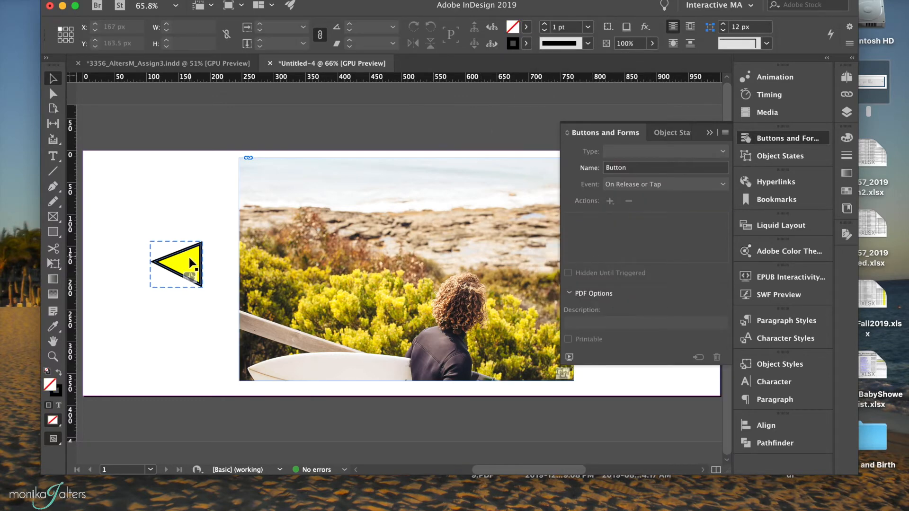
left_click(649, 322)
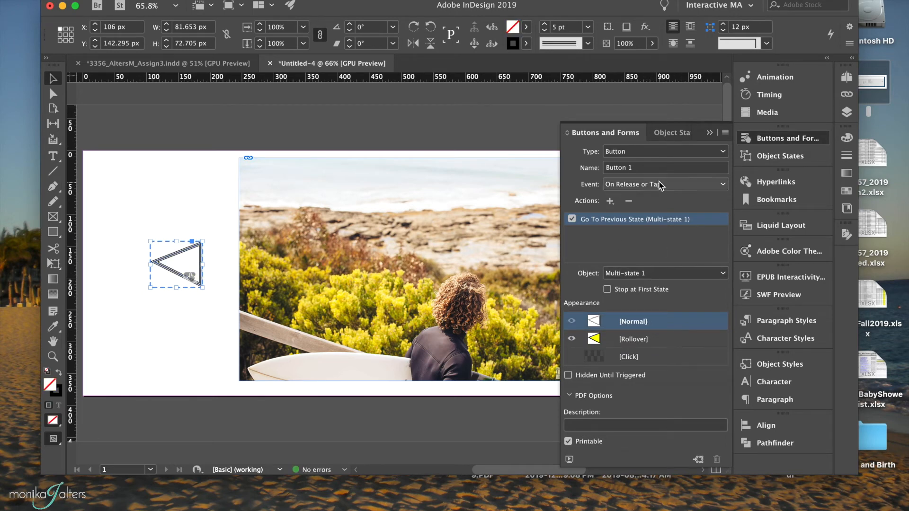
left_click_drag(635, 168, 609, 170)
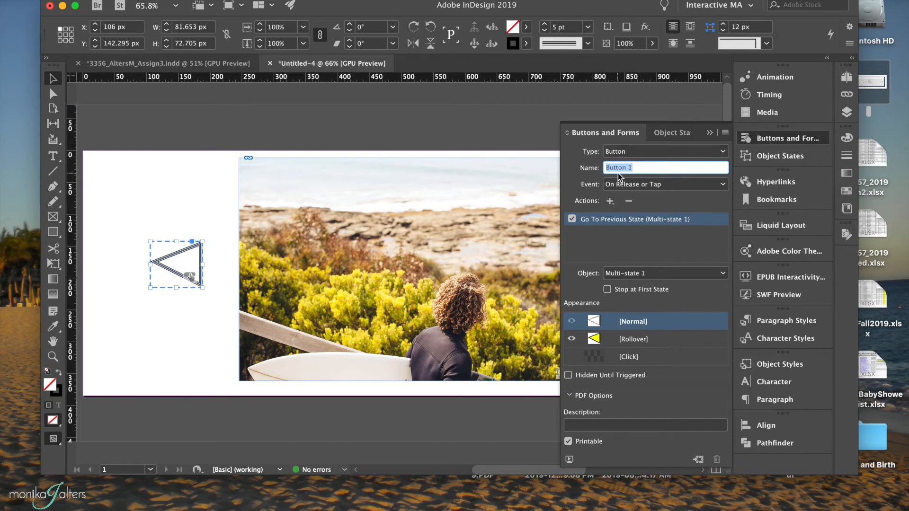
type("next")
left_click(624, 184)
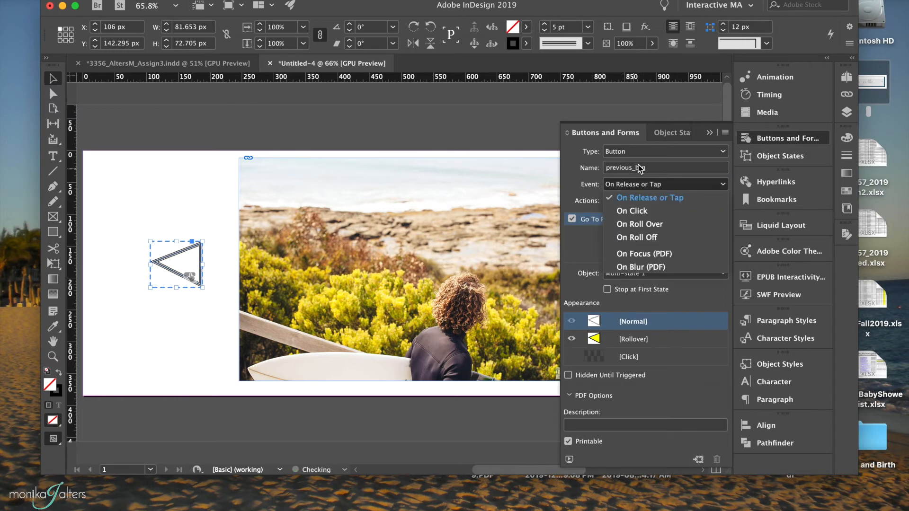
left_click(640, 168)
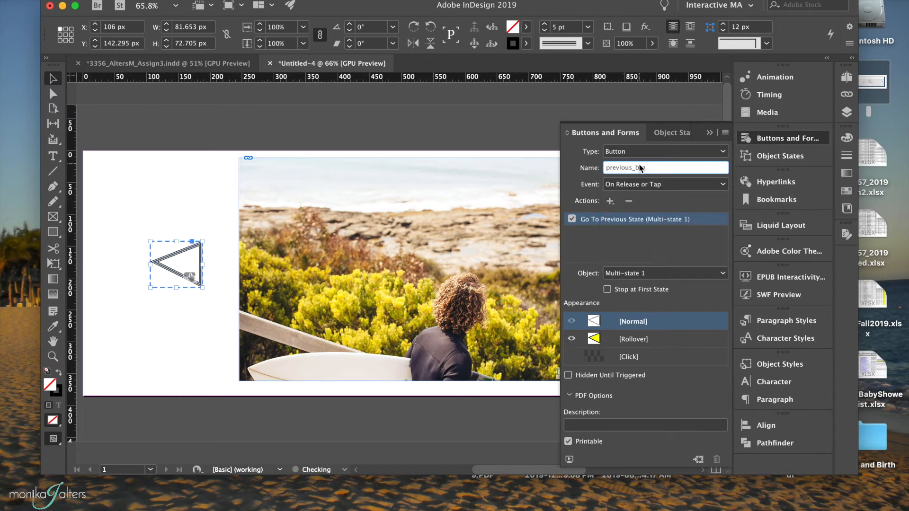
left_click(709, 133)
Place a copy of the arrow button, rotated 180°, on the right side of the photo at about the same height.
left_click(194, 270)
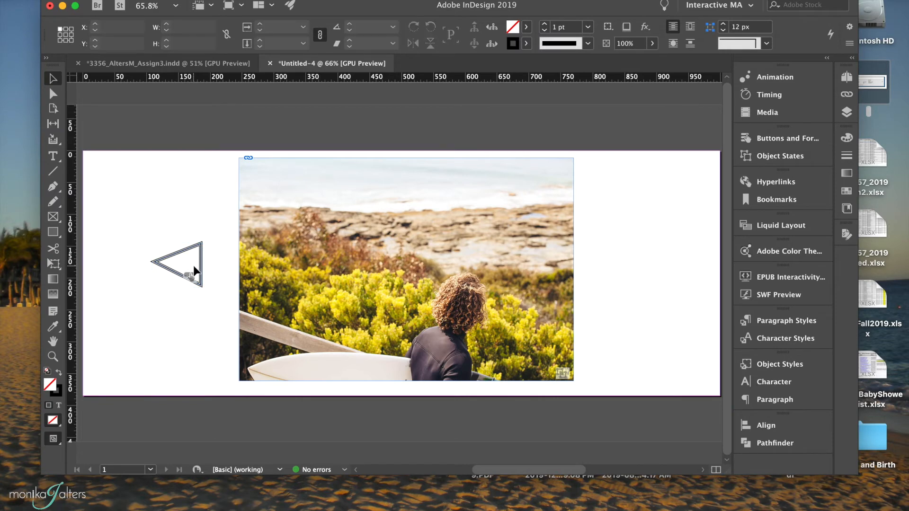
left_click(189, 268)
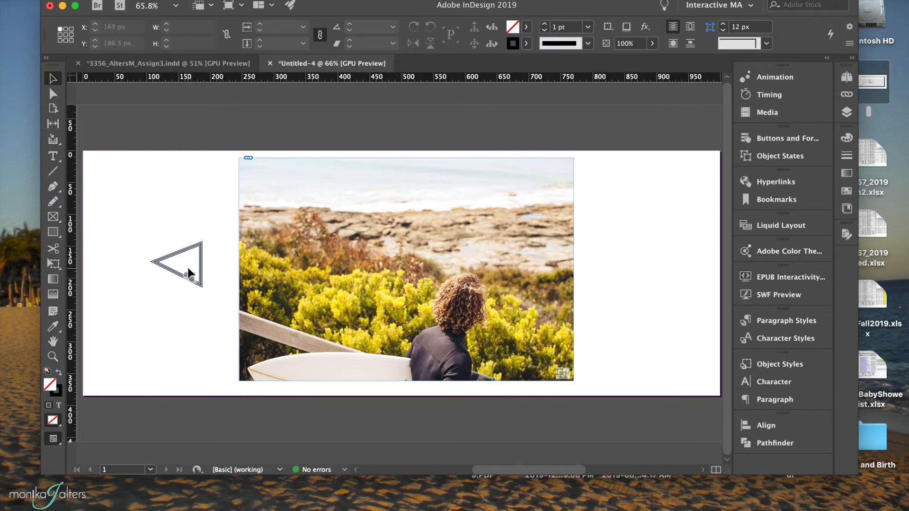
left_click(291, 265, "shift")
left_click(187, 201)
left_click_drag(178, 263, 606, 287)
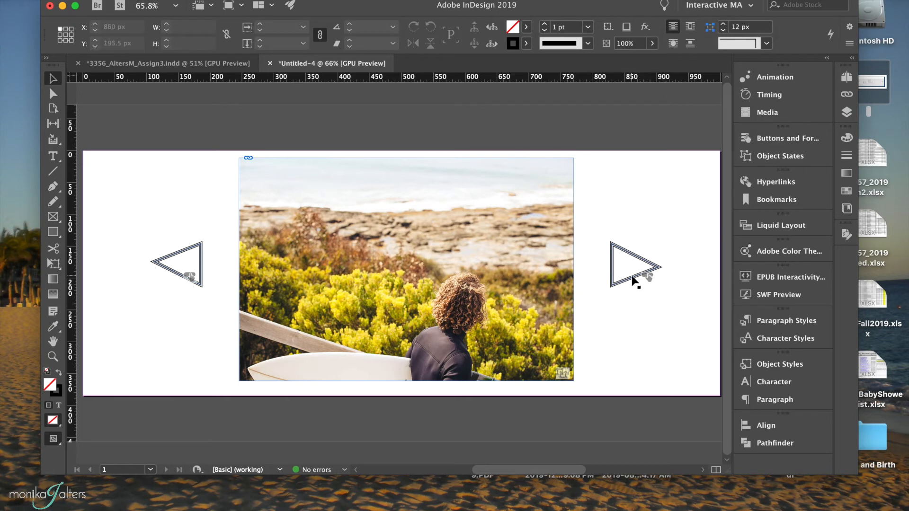
Rename the copied right-pointing button next_btn.
left_click(771, 138)
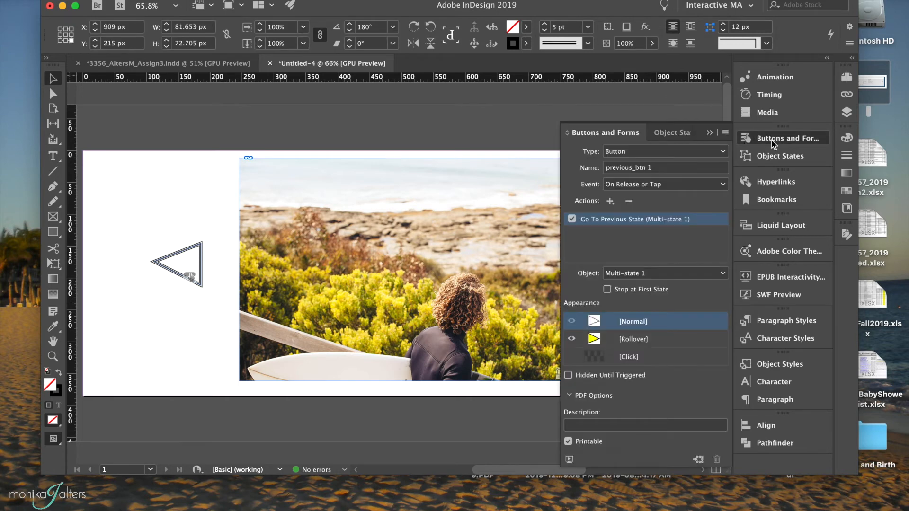
double_click(627, 168)
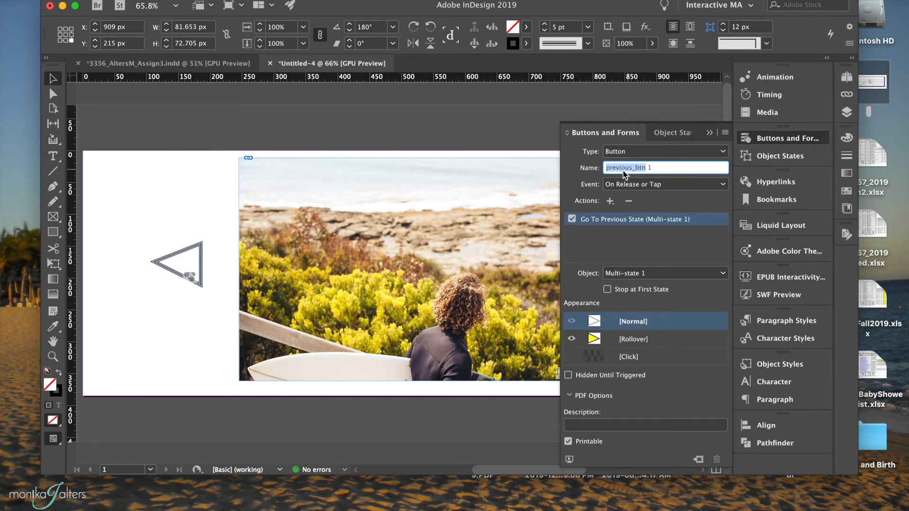
left_click_drag(633, 168, 604, 169)
type("next")
left_click(648, 165)
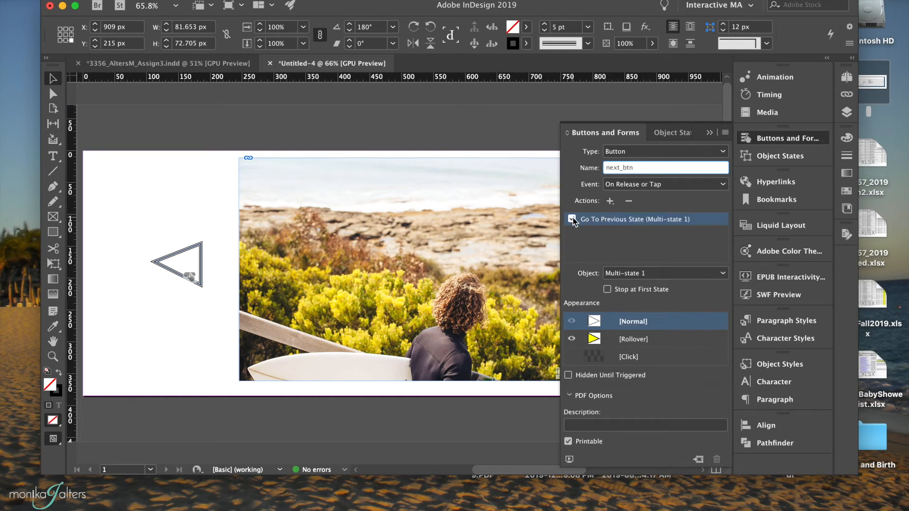
Replace the right arrow button's action with Go To Next State for Multi-state 1.
left_click(629, 202)
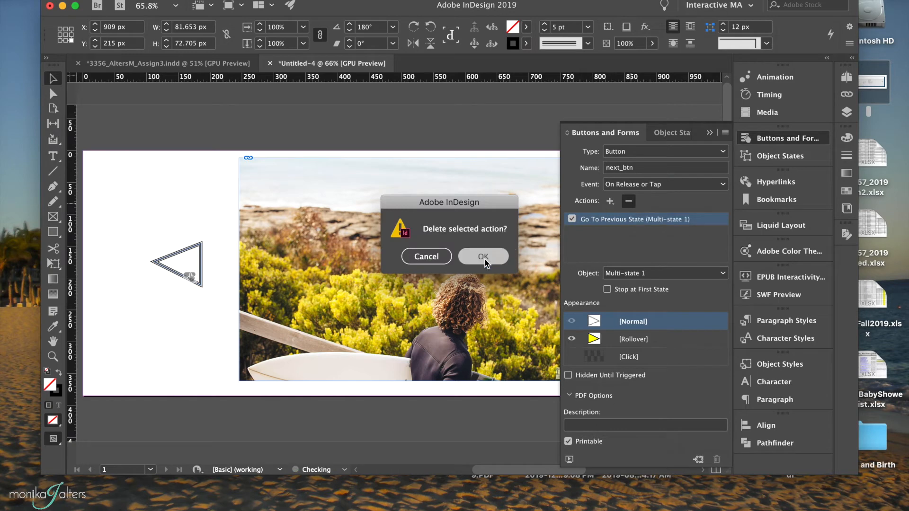
left_click(479, 257)
left_click(611, 204)
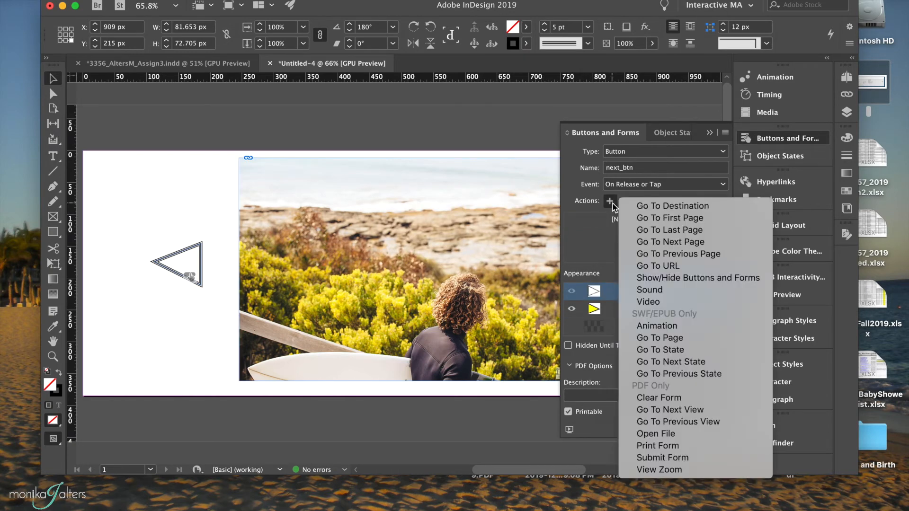
left_click(658, 362)
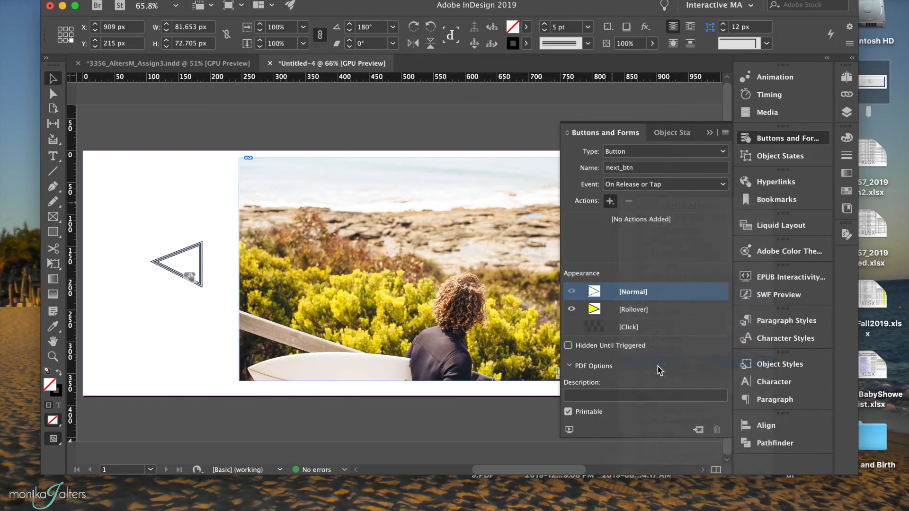
Check the right arrow button's Rollover appearance on the page and set it back to Normal.
left_click(647, 171)
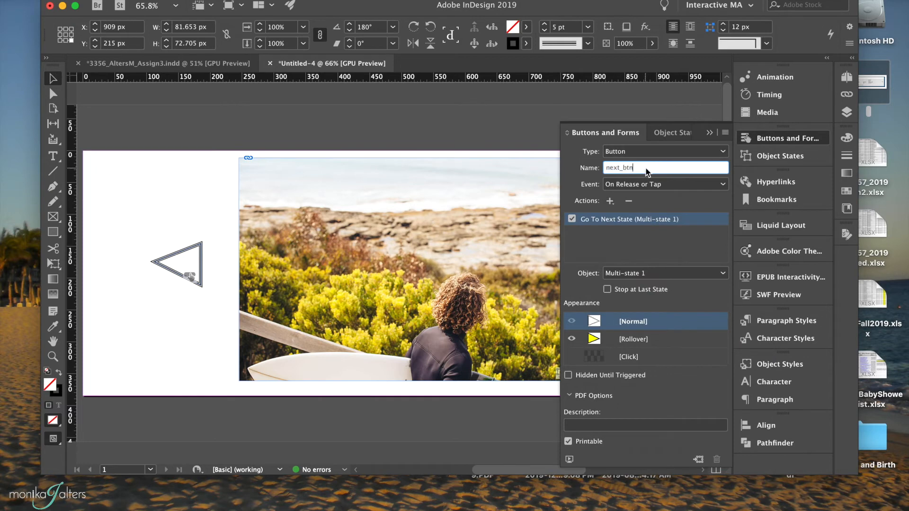
left_click(652, 342)
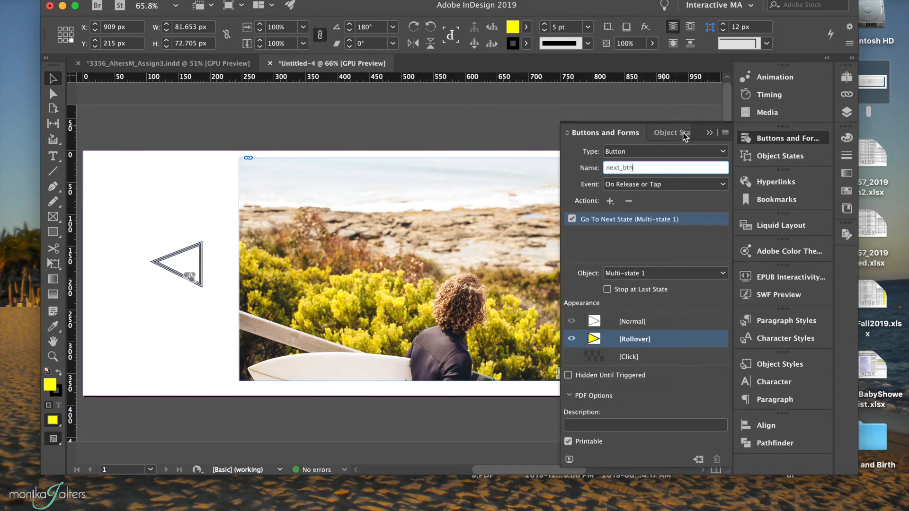
left_click_drag(613, 132, 723, 139)
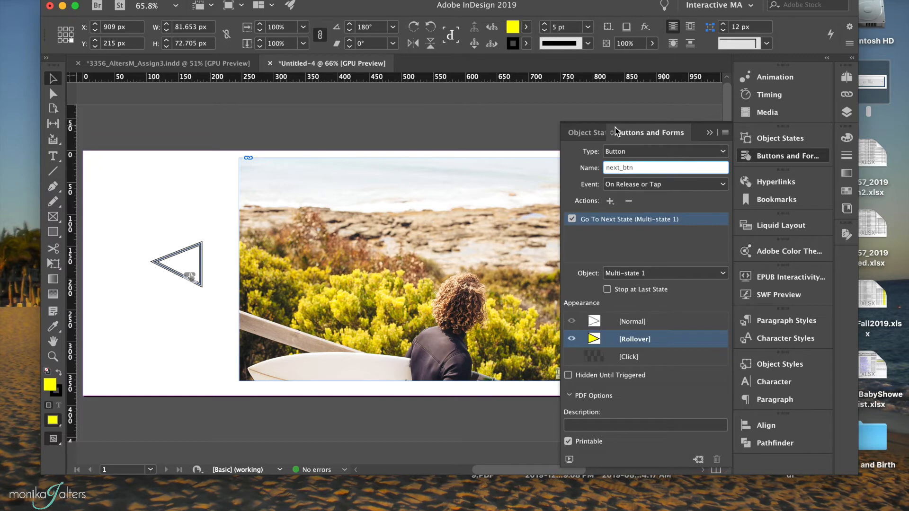
left_click(709, 133)
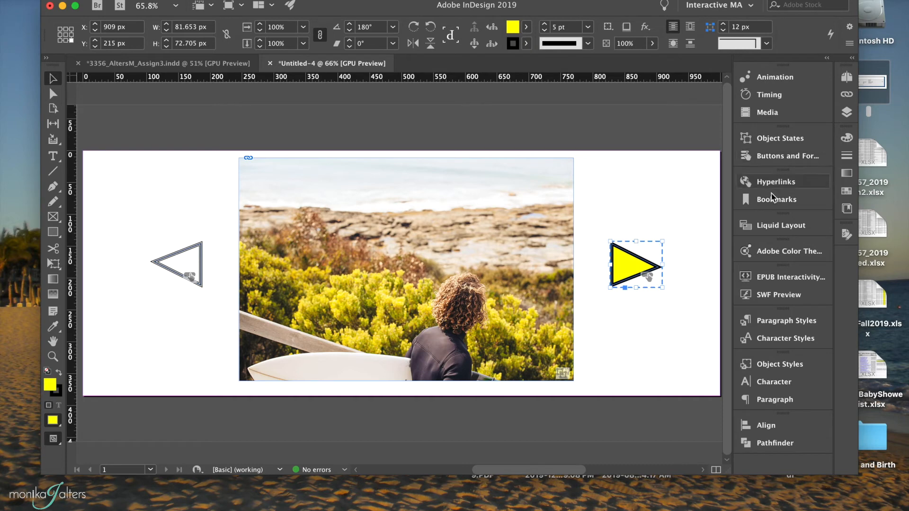
left_click(778, 155)
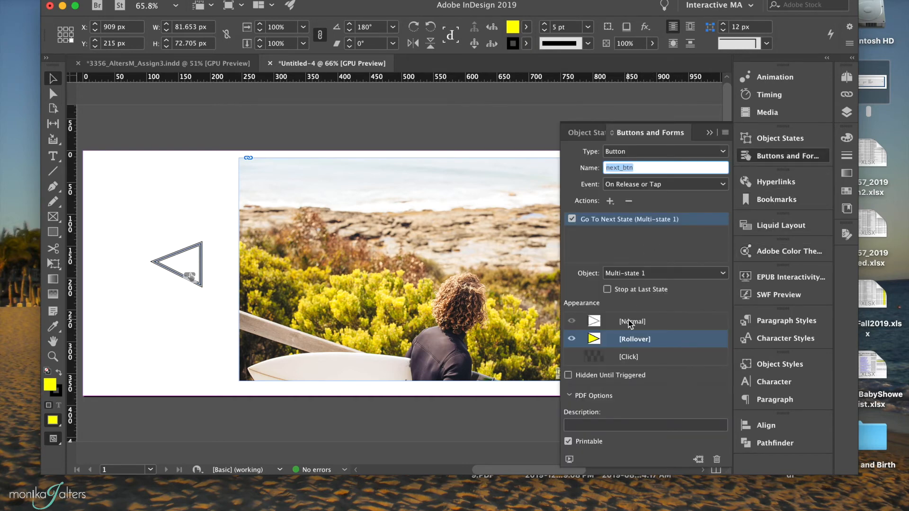
left_click(595, 322)
left_click(709, 132)
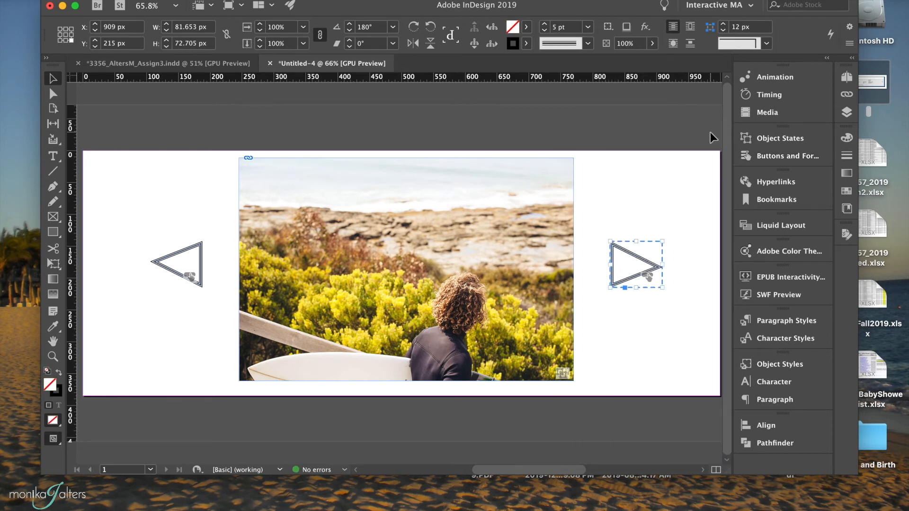
Move the photo and both arrow buttons together to about X 88 px, Y 17.5 px on the page.
left_click(576, 149)
left_click(521, 327)
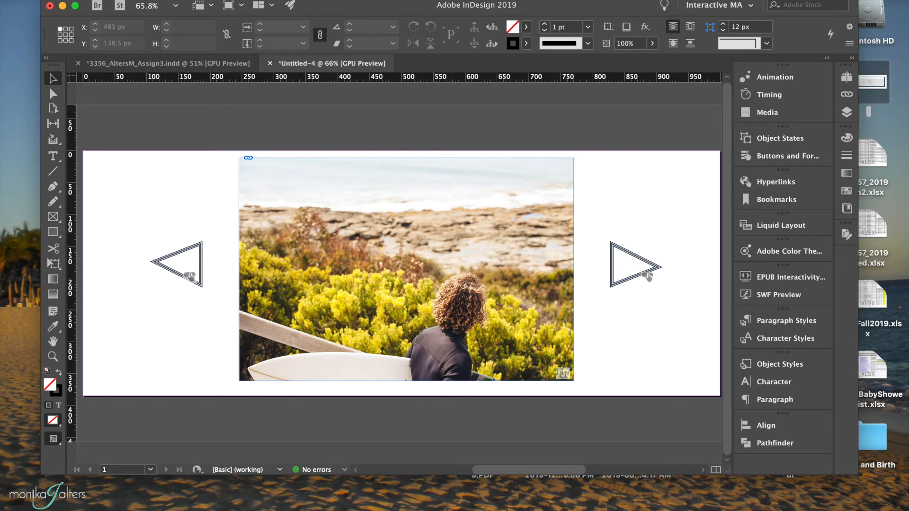
key("super+minus")
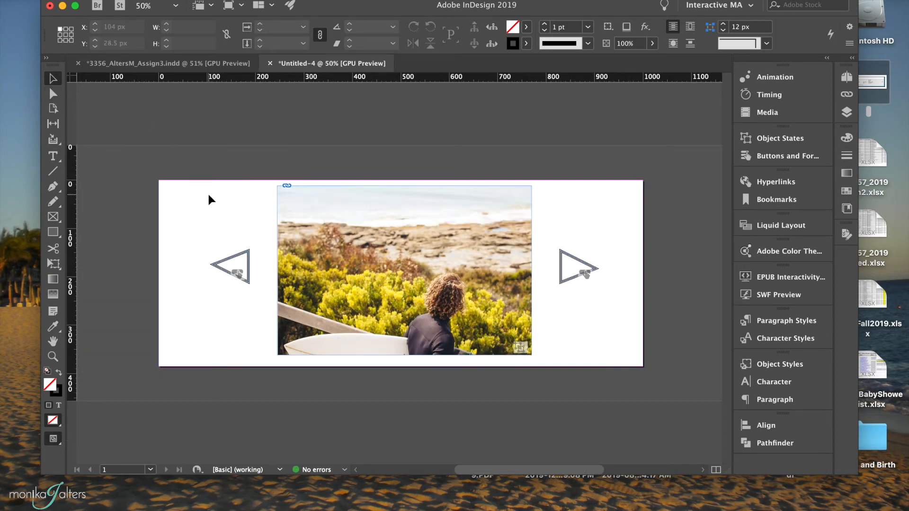
left_click_drag(186, 179, 583, 343)
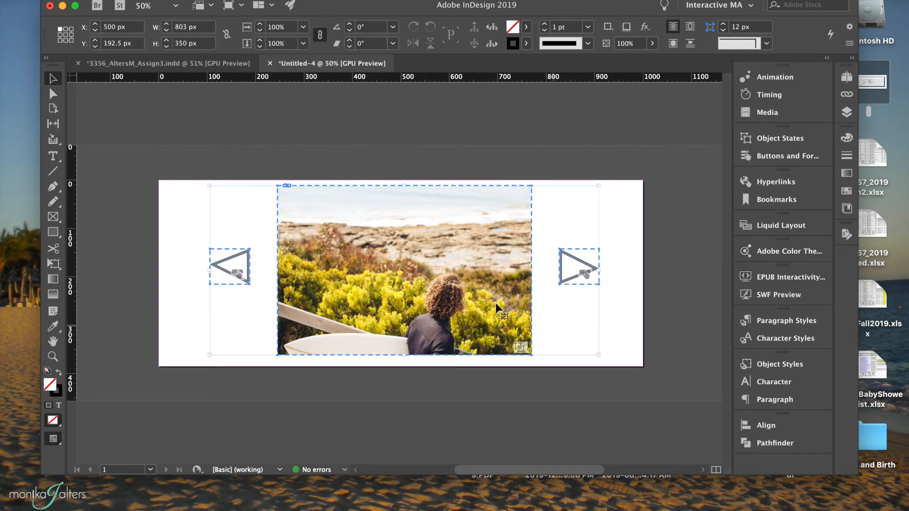
left_click_drag(448, 311, 439, 312)
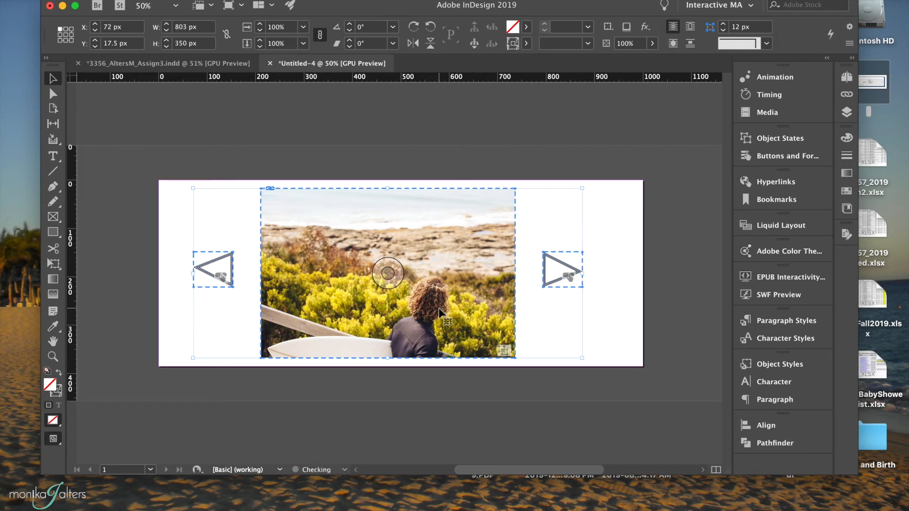
key("Right")
key("Right")
key("Right")
key("Right")
key("Right")
key("Right")
key("Right")
key("Right")
key("Right")
key("Right")
key("Right")
key("Right")
key("Right")
key("Right")
key("Right")
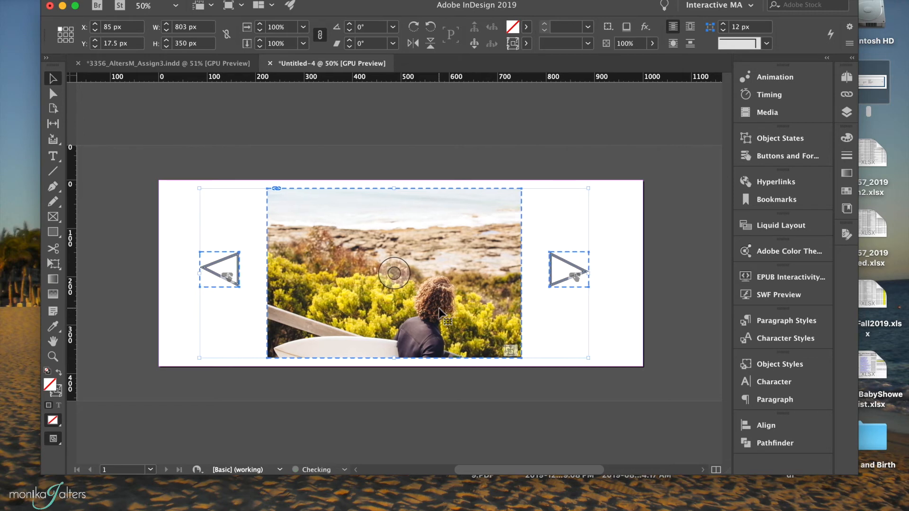
key("Right")
key("Right")
key("Right")
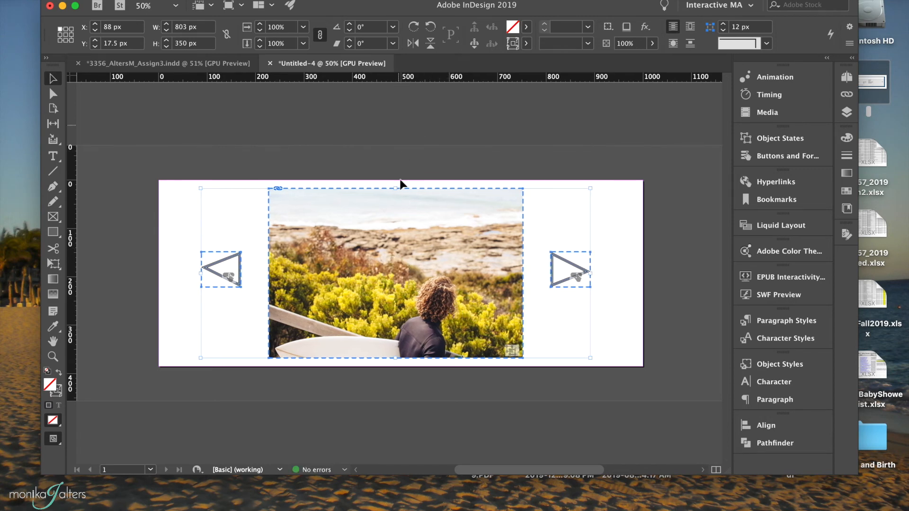
left_click(231, 161)
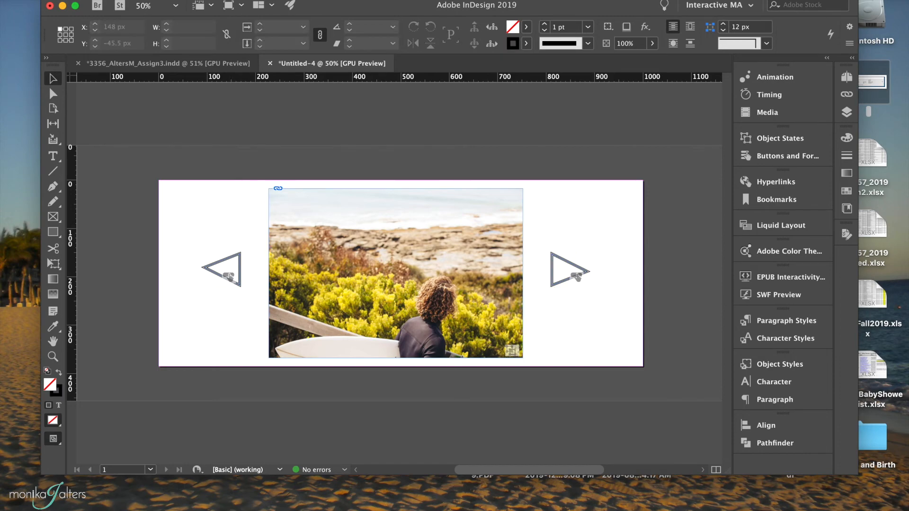
Start exporting the slideshow document with the file name slideshow.
left_click(88, 0)
left_click(127, 211)
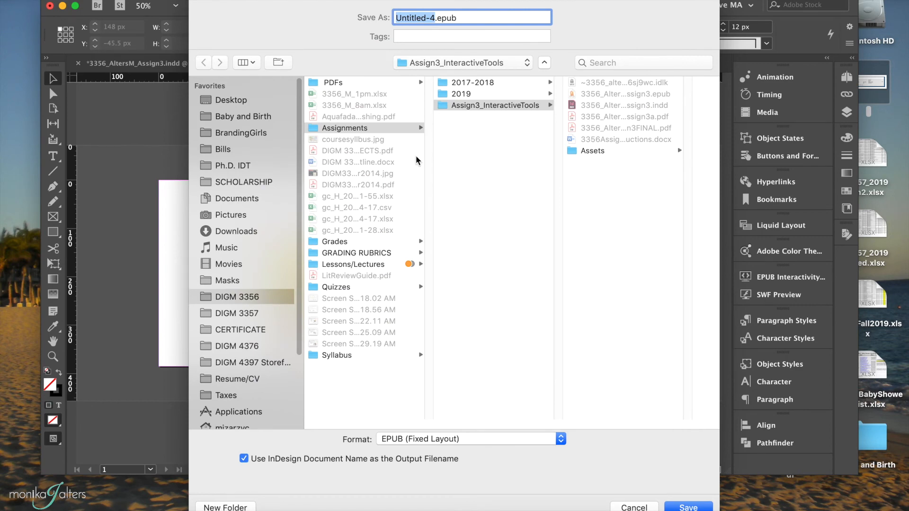
type("slidesho")
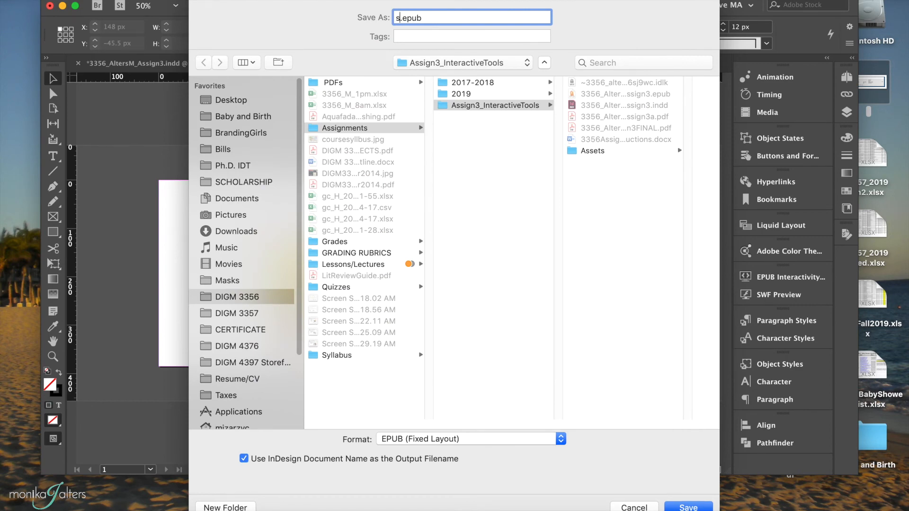
type("w")
Create a new folder named PDF inside the Assignments folder as the export destination.
left_click(474, 272)
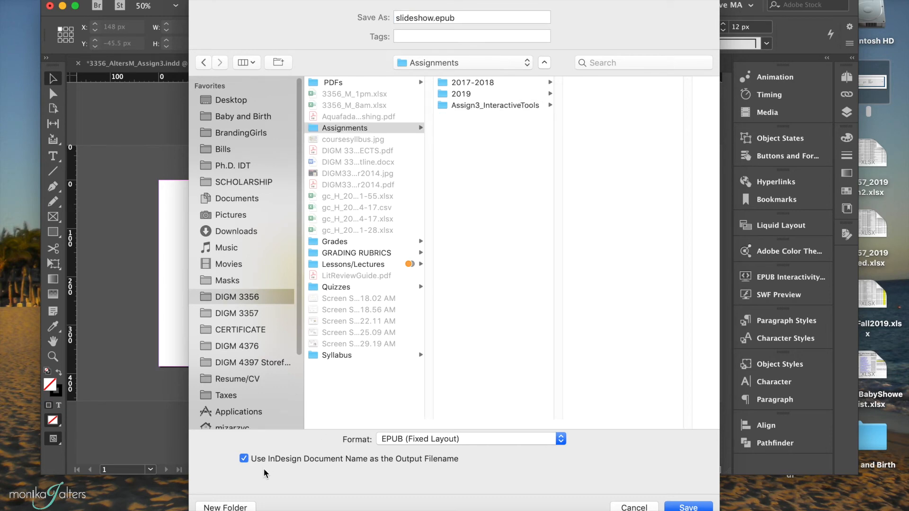
left_click(227, 507)
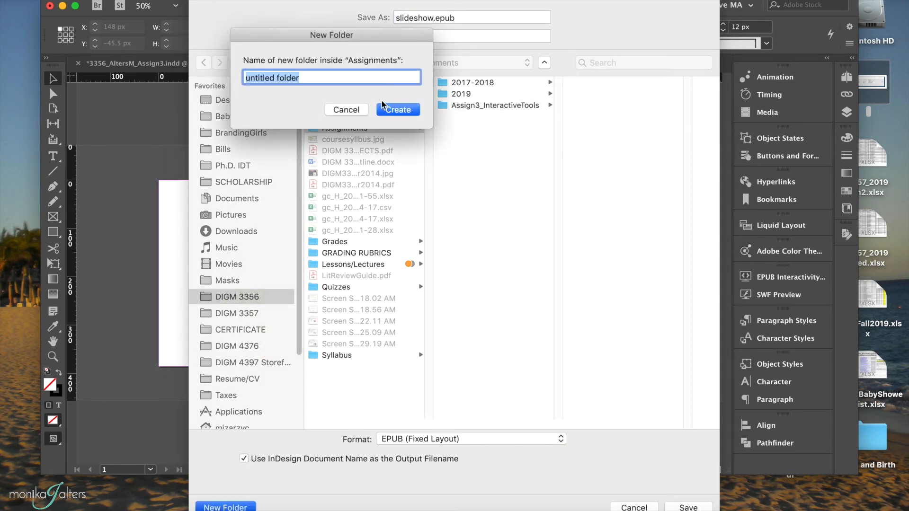
type("PDF")
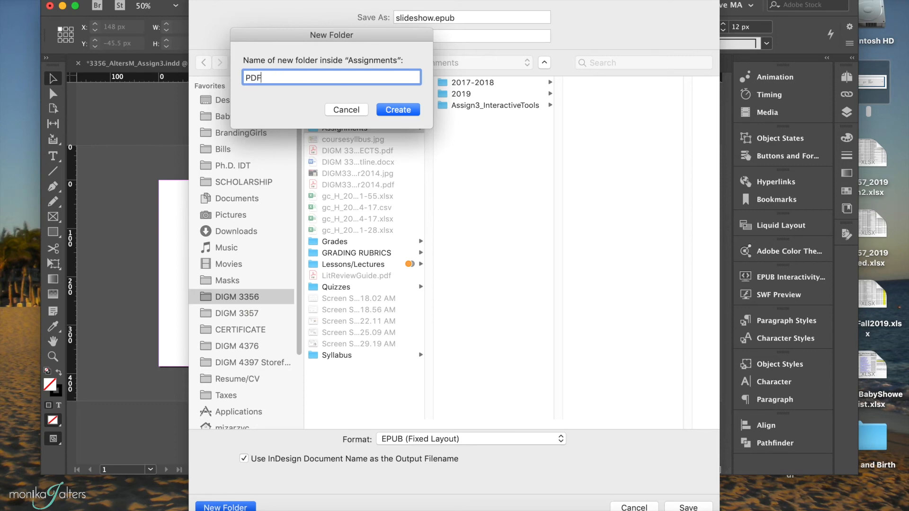
left_click(407, 113)
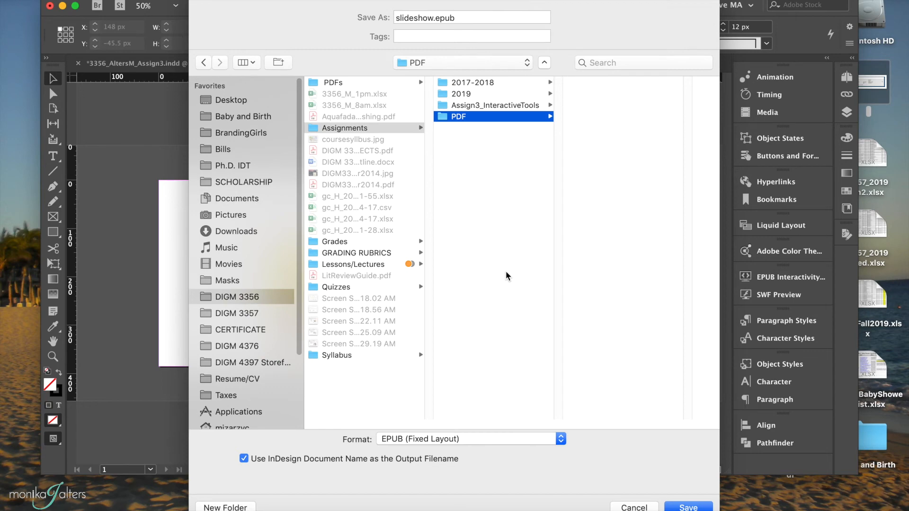
Export all pages in Flash Player (SWF) format with the default options, and dismiss the resulting browser page and window.
left_click(473, 441)
mouse_move(465, 509)
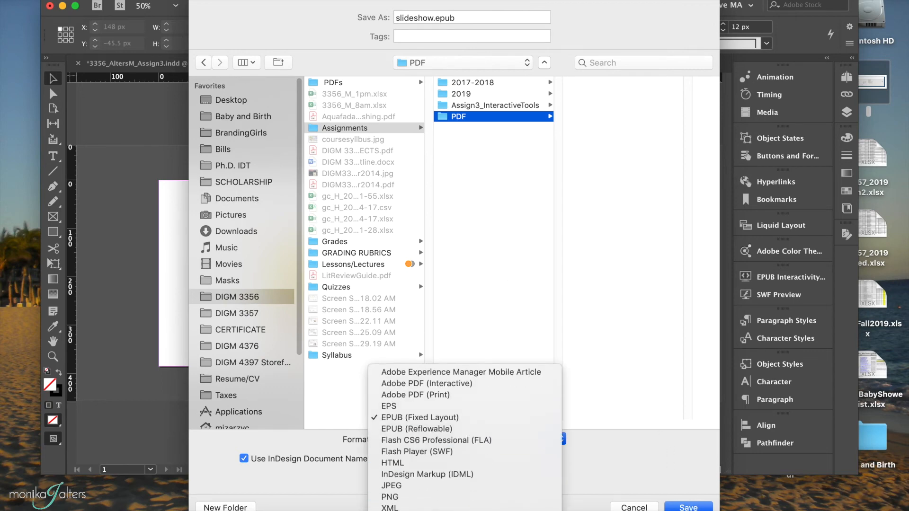
left_click(430, 452)
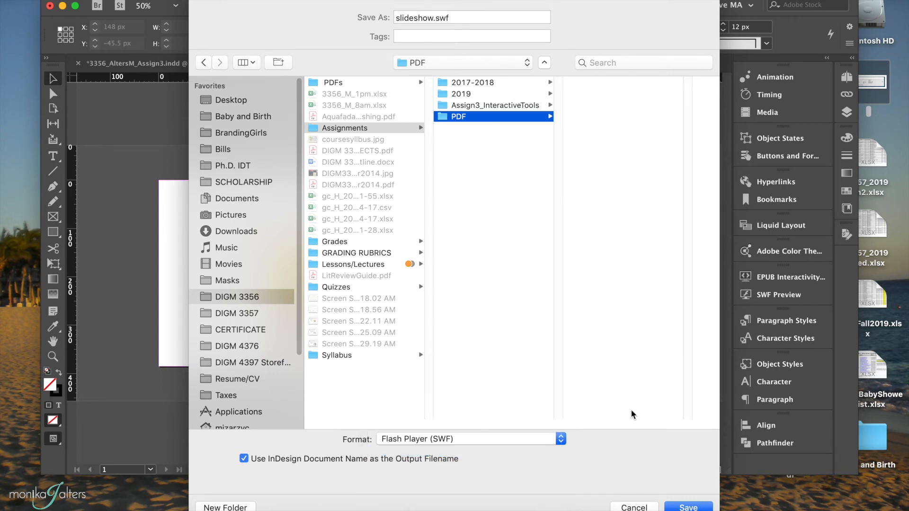
left_click(694, 505)
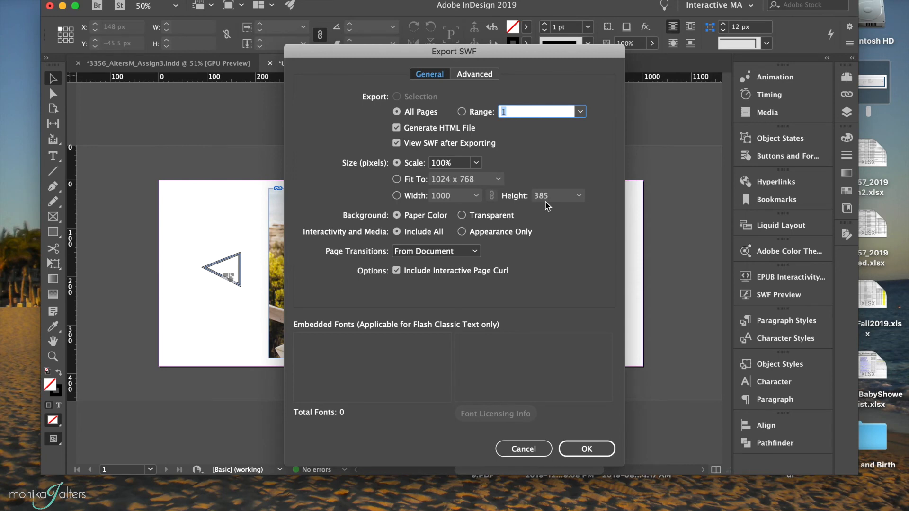
left_click(588, 450)
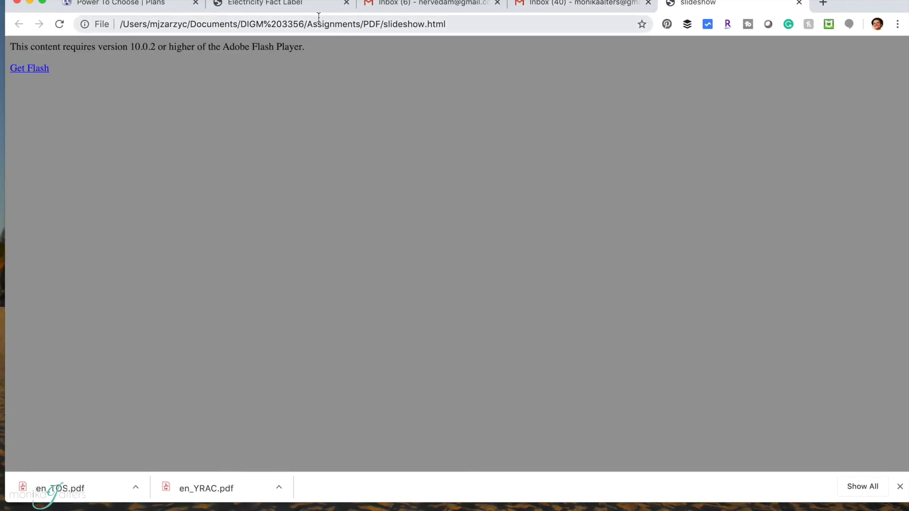
left_click(799, 3)
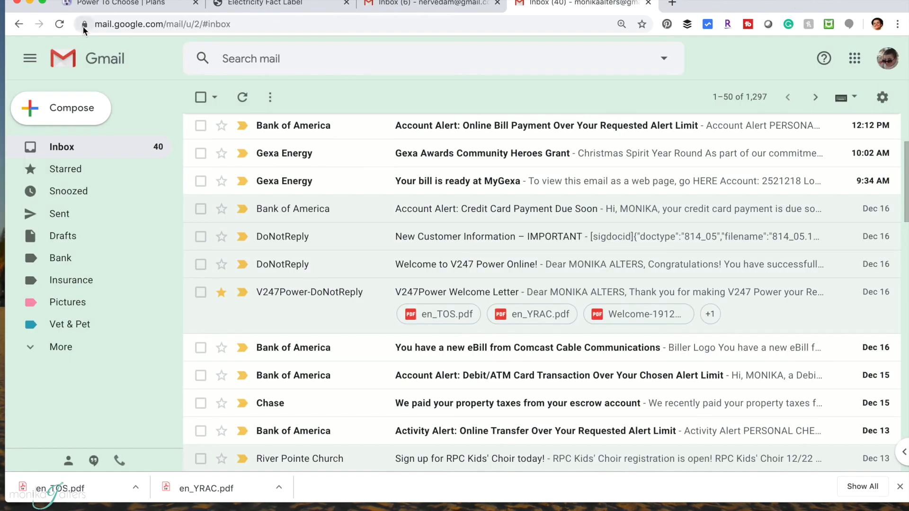
left_click(30, 2)
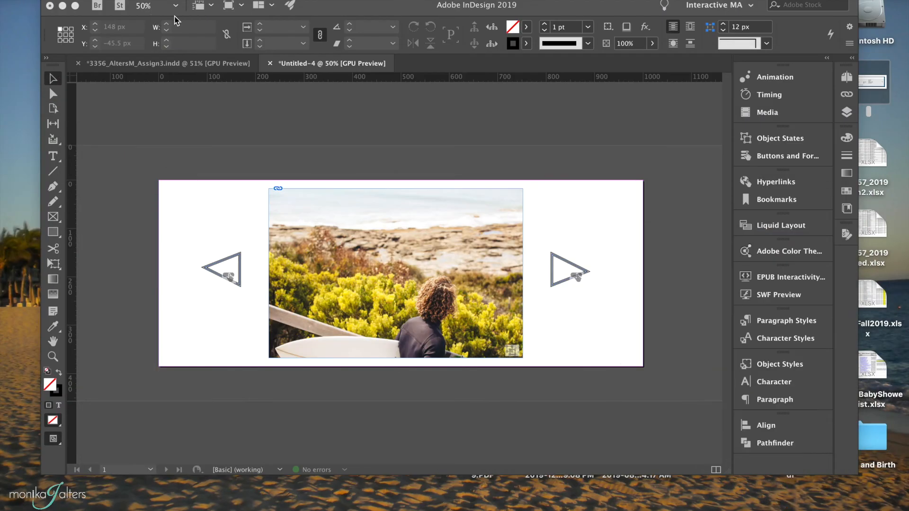
Switch to the assignment document and delete the photo and both red arrow buttons from the SLIDESHOW page.
left_click(171, 65)
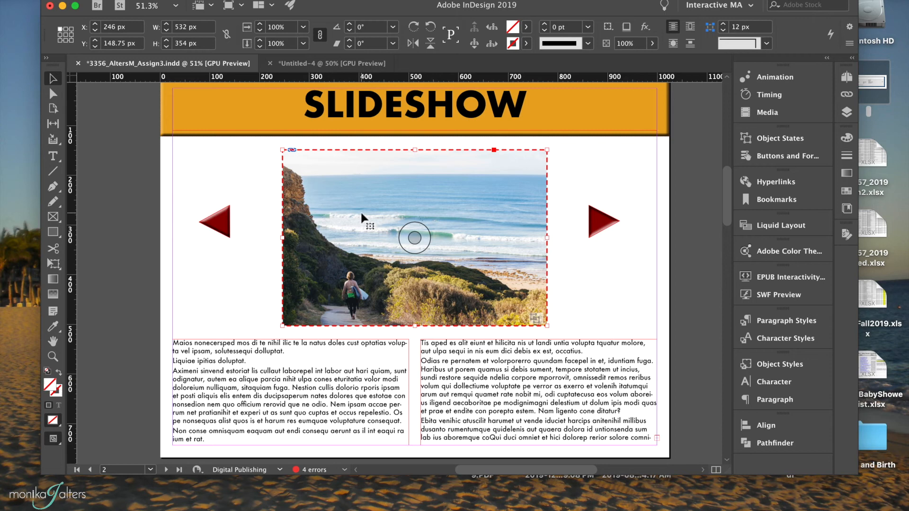
key("Delete")
left_click(225, 233)
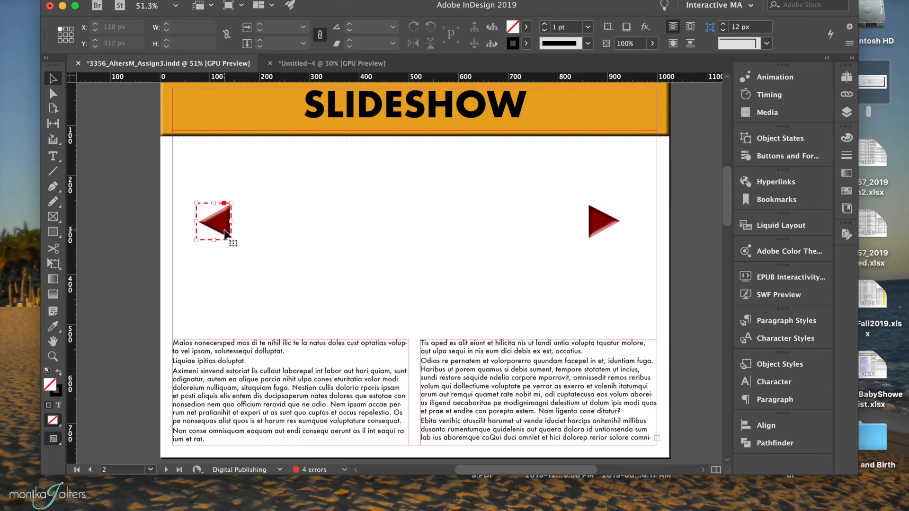
key("Delete")
left_click(601, 219)
key("Delete")
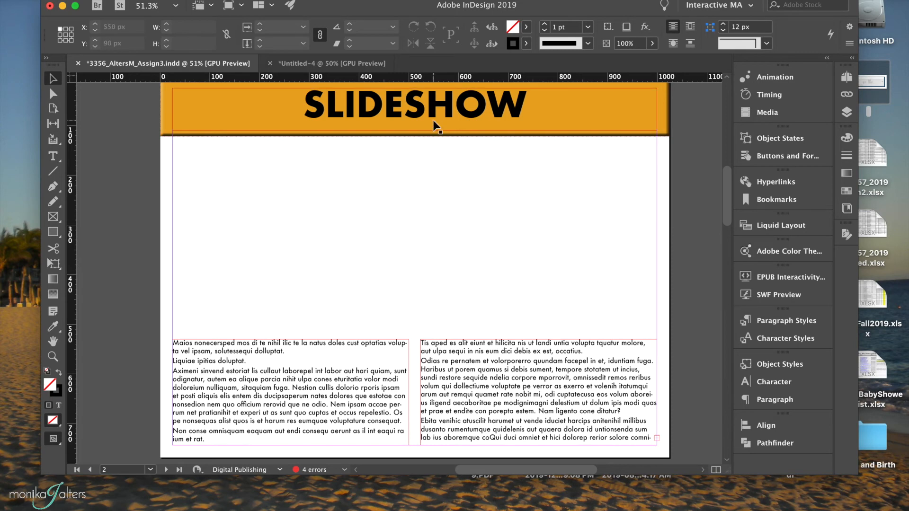
Place slideshow.swf from the PDF folder beneath the SLIDESHOW banner at about X 25 px, Y 131 px.
key("super+d")
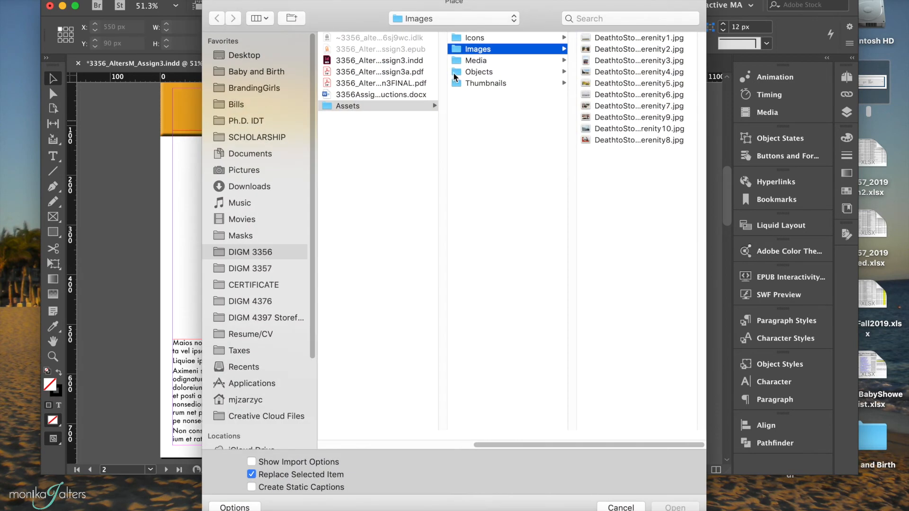
scroll(392, 79, "left", 3)
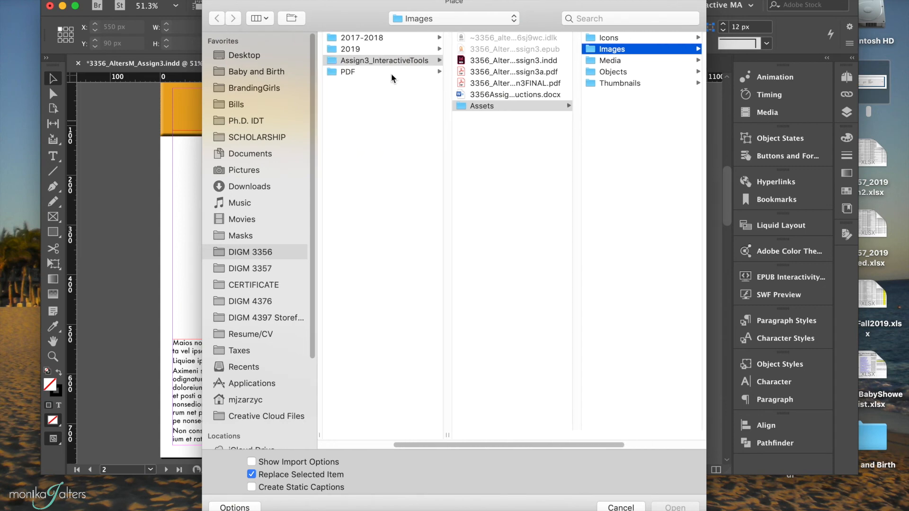
left_click(374, 72)
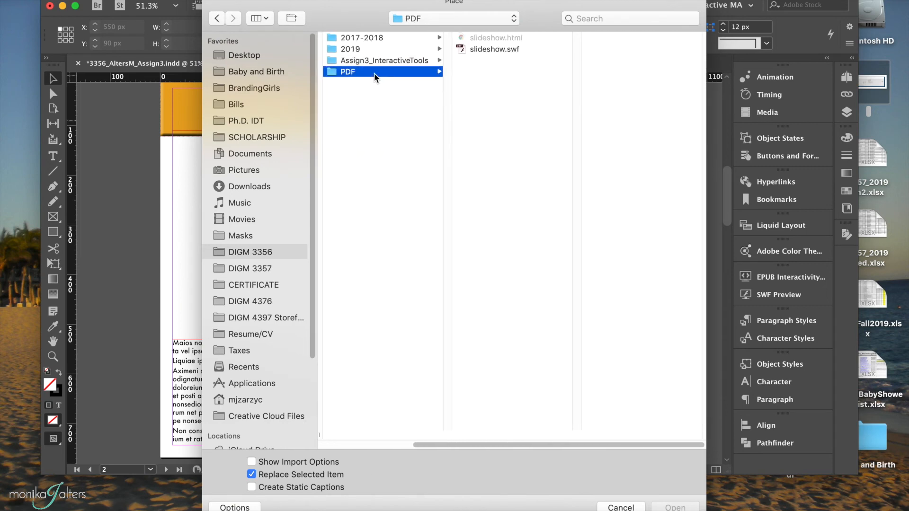
left_click(500, 50)
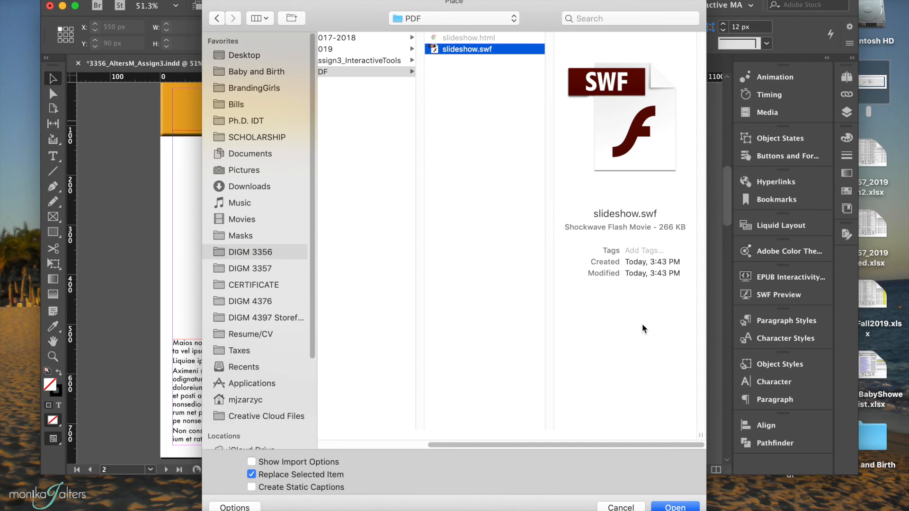
key("Return")
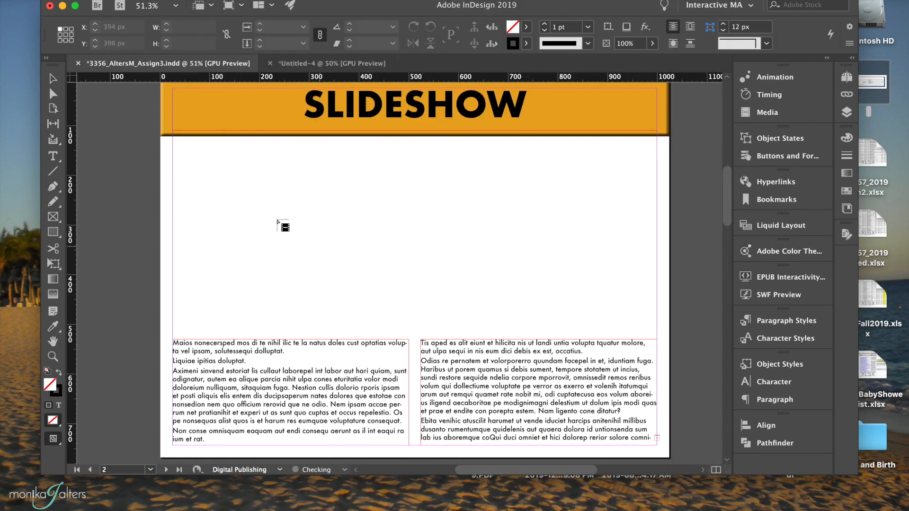
left_click(174, 140)
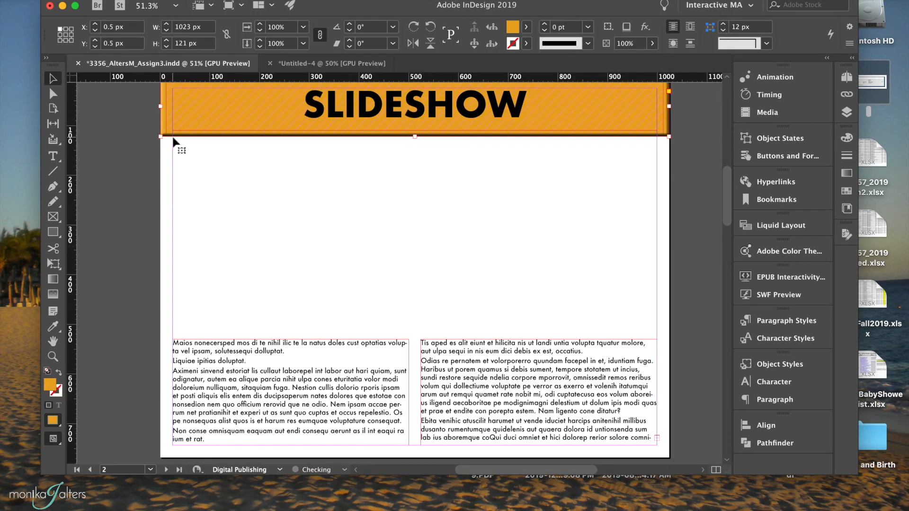
left_click(119, 156)
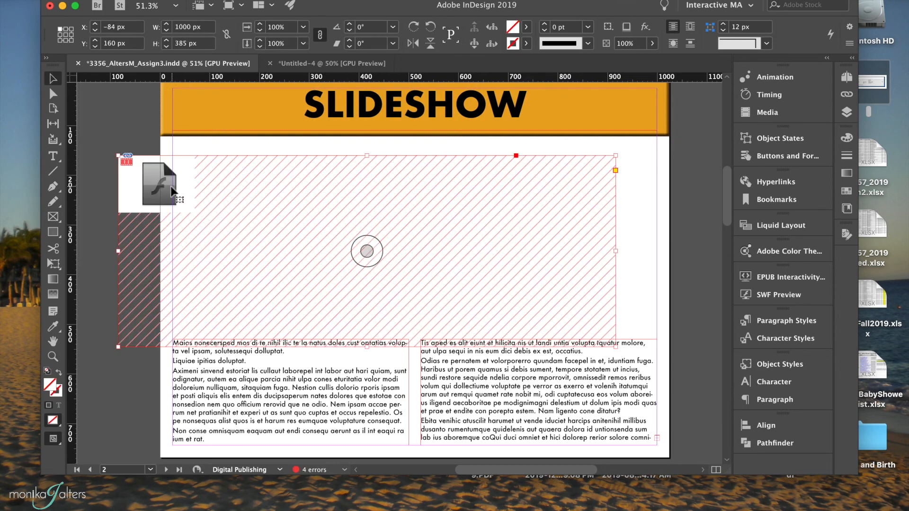
left_click_drag(241, 191, 241, 176)
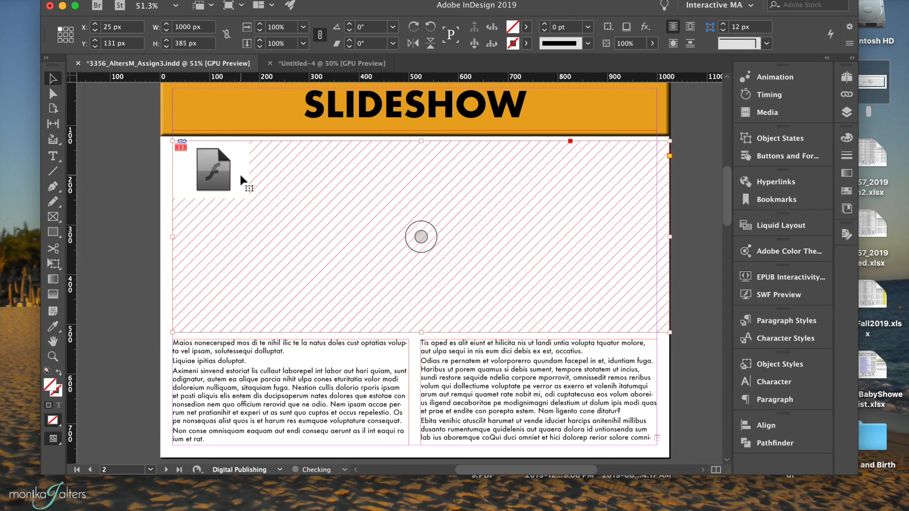
Shift the SWF content inside its frame horizontally to an offset of about −12 px.
double_click(212, 172)
left_click_drag(504, 242, 492, 236)
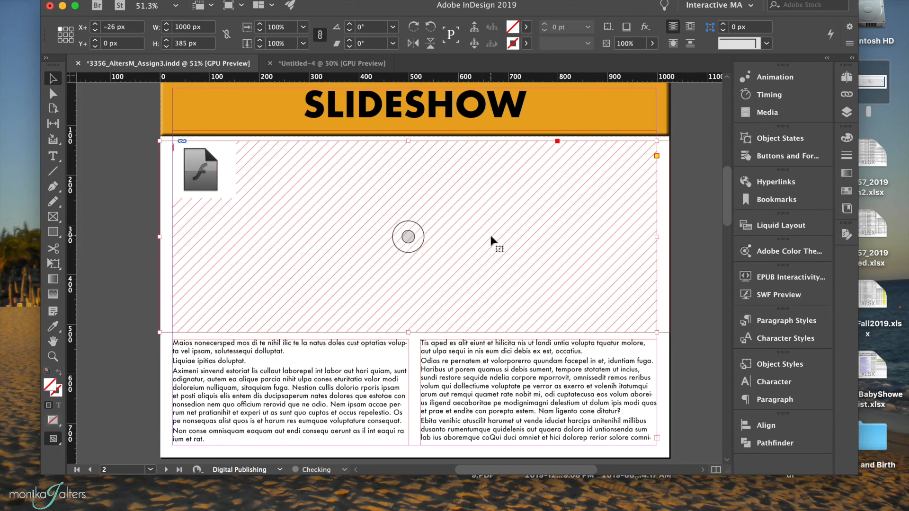
key("Right")
key("Right")
key("Right")
key("Right")
key("Right")
key("Right")
key("Right")
key("Right")
key("Right")
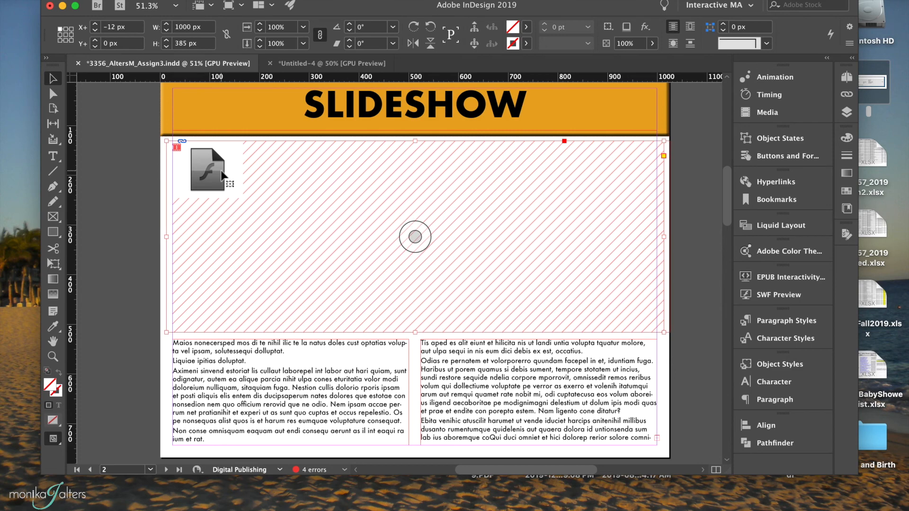
Play the page in the SWF Preview, activate the placed slideshow and test its next arrow.
left_click(781, 293)
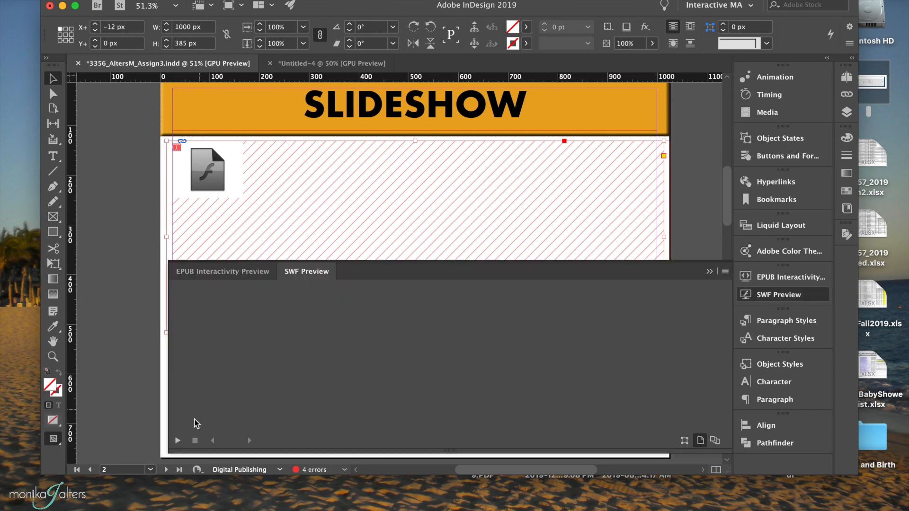
left_click(178, 439)
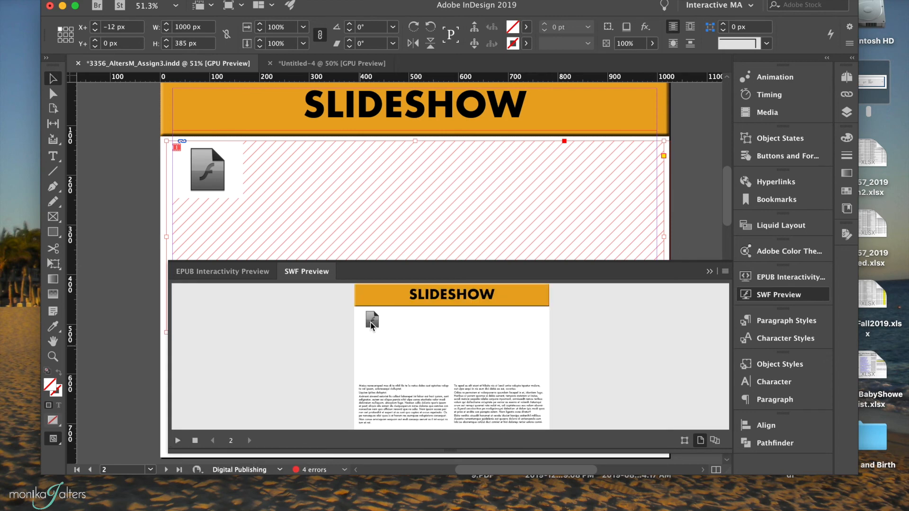
left_click(371, 322)
left_click(518, 345)
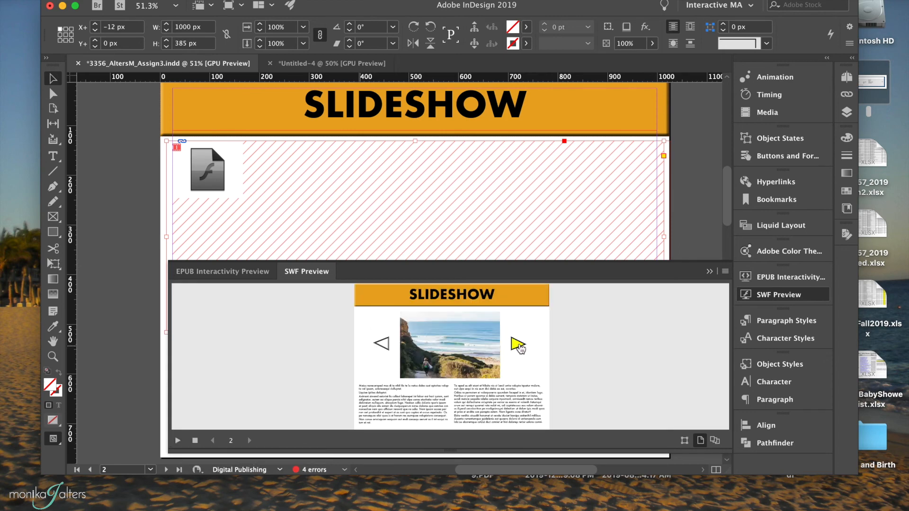
Cycle through the slideshow's photos with the next arrow in the SWF Preview and close the preview.
left_click(518, 346)
left_click(518, 346)
left_click(518, 345)
left_click(518, 346)
left_click(518, 345)
left_click(518, 345)
left_click(708, 271)
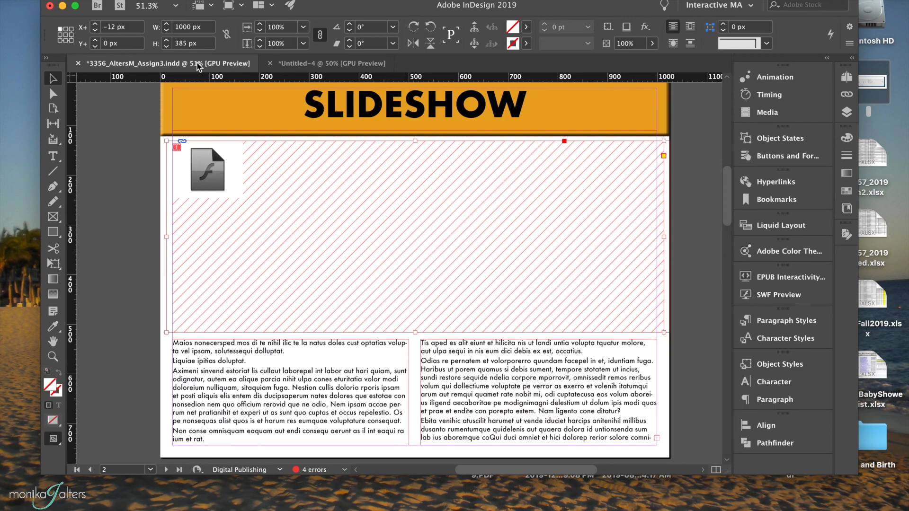
Start exporting the assignment document, replacing "Assign3" with "PDF" in the file name and choosing the PDF folder as destination.
left_click(89, 1)
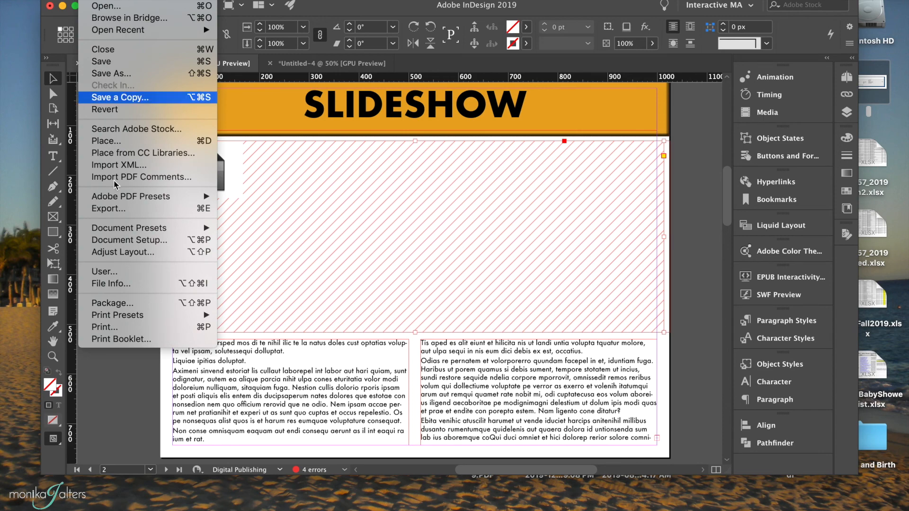
left_click(115, 208)
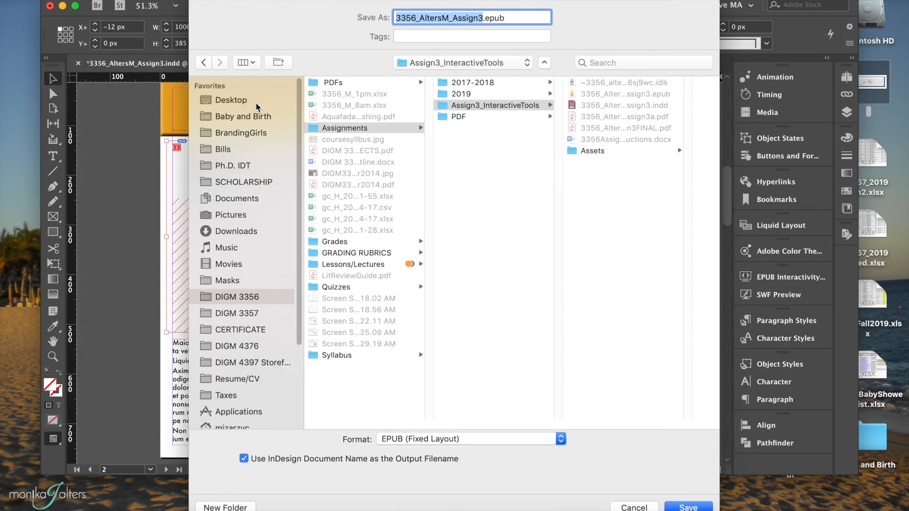
left_click(483, 18)
key("BackSpace")
key("BackSpace")
key("BackSpace")
key("BackSpace")
key("BackSpace")
key("BackSpace")
key("BackSpace")
type("PDF")
left_click(467, 116)
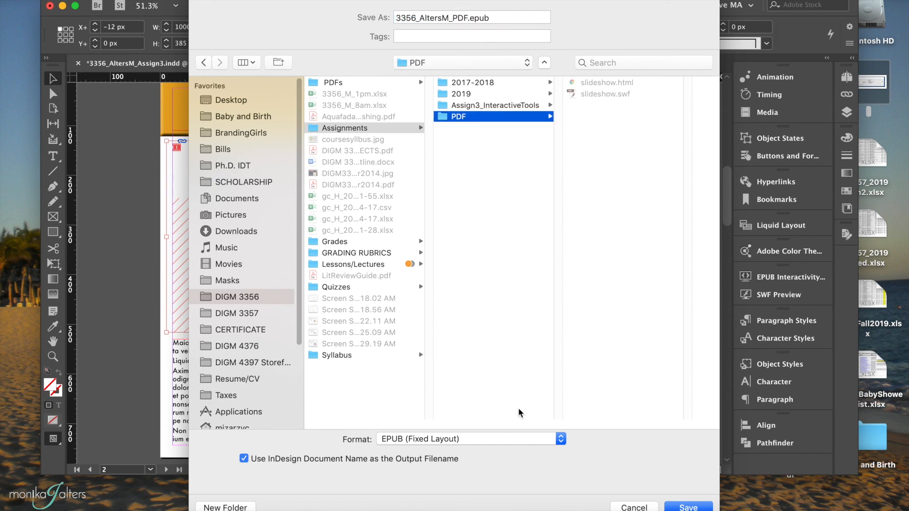
Export the document as Adobe PDF (Interactive) with all pages as spreads and View After Exporting on, despite the overset text.
left_click(482, 441)
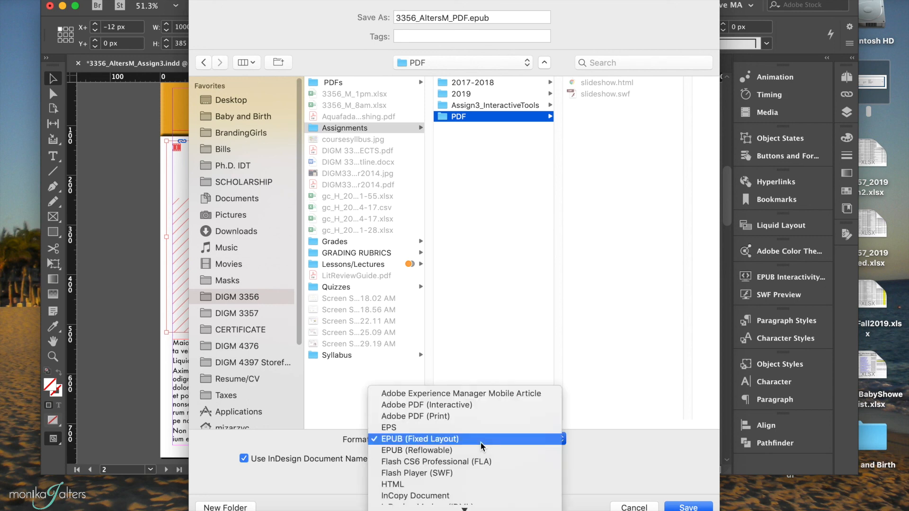
left_click(452, 408)
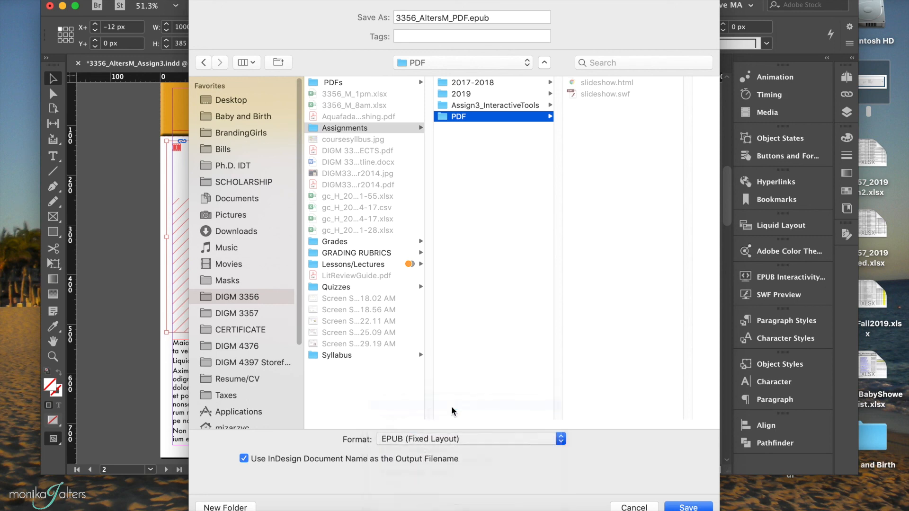
left_click(693, 507)
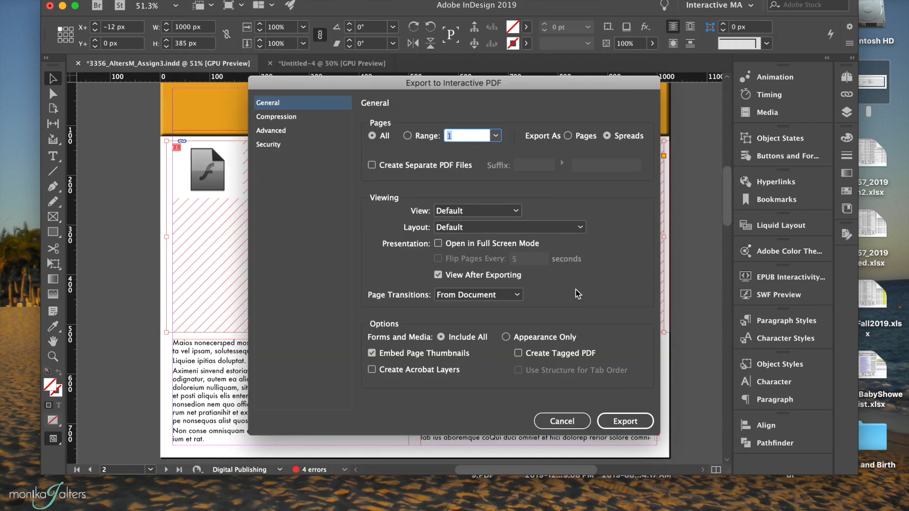
left_click(624, 421)
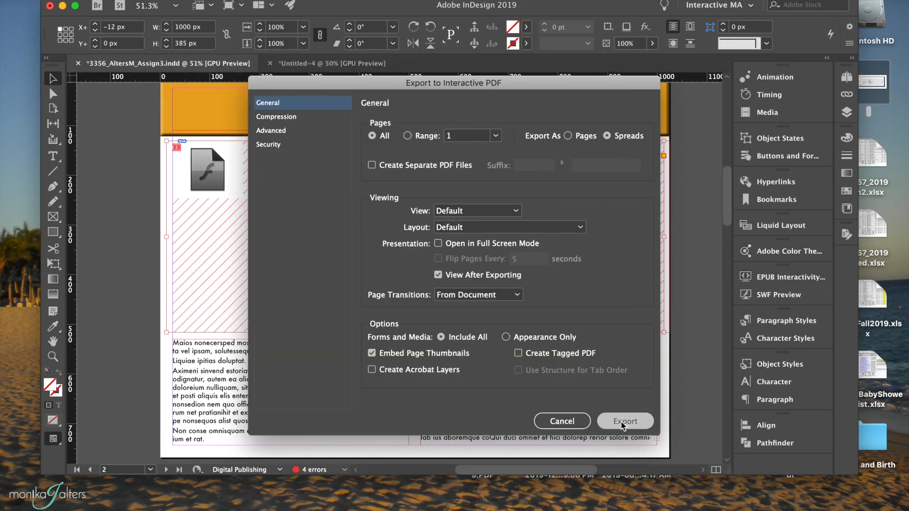
left_click(568, 262)
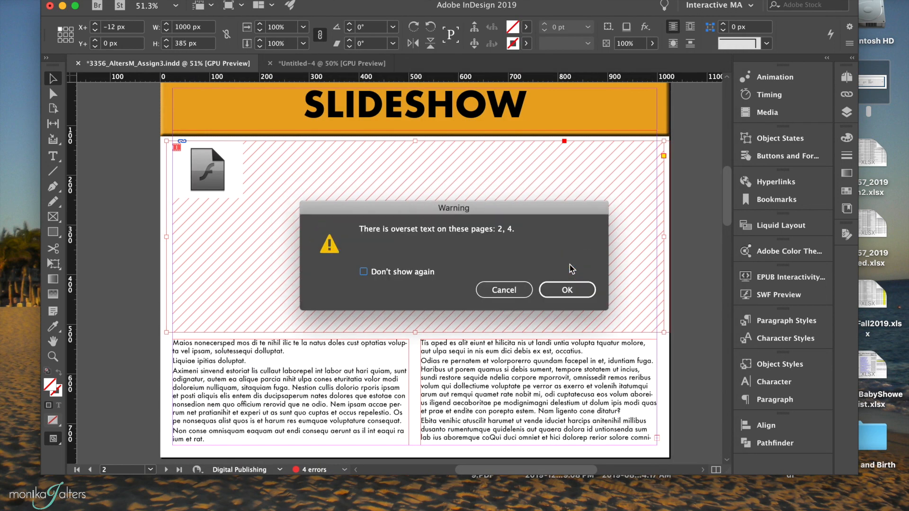
left_click(570, 295)
left_click(570, 263)
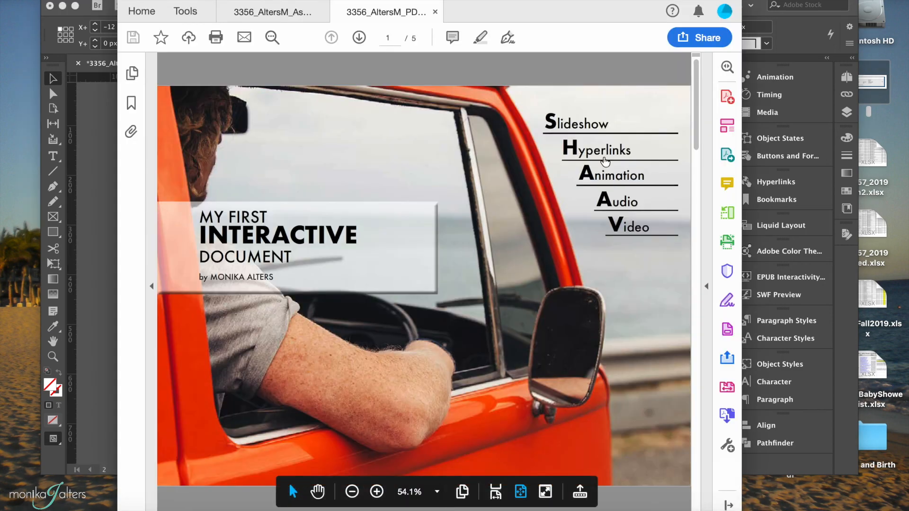
In Acrobat, follow the cover's Slideshow link, try to activate the SWF and set the document to be trusted always.
left_click(589, 127)
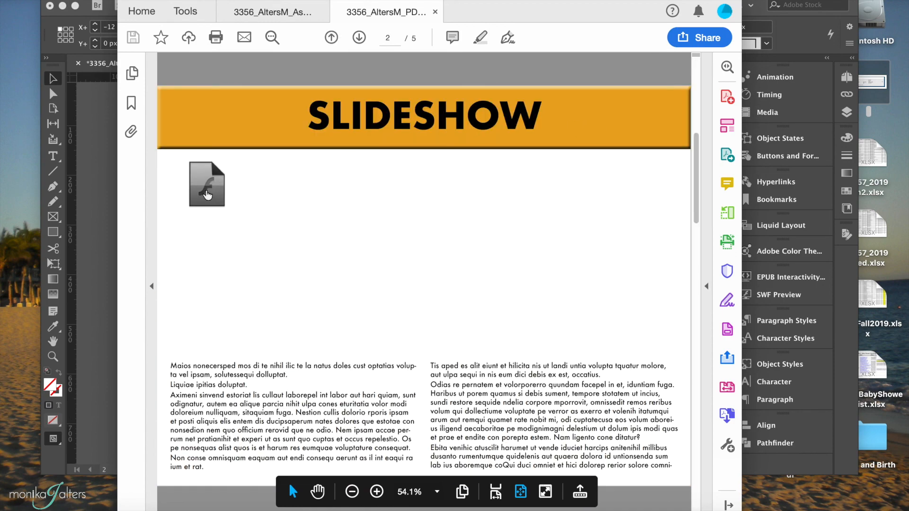
left_click(207, 194)
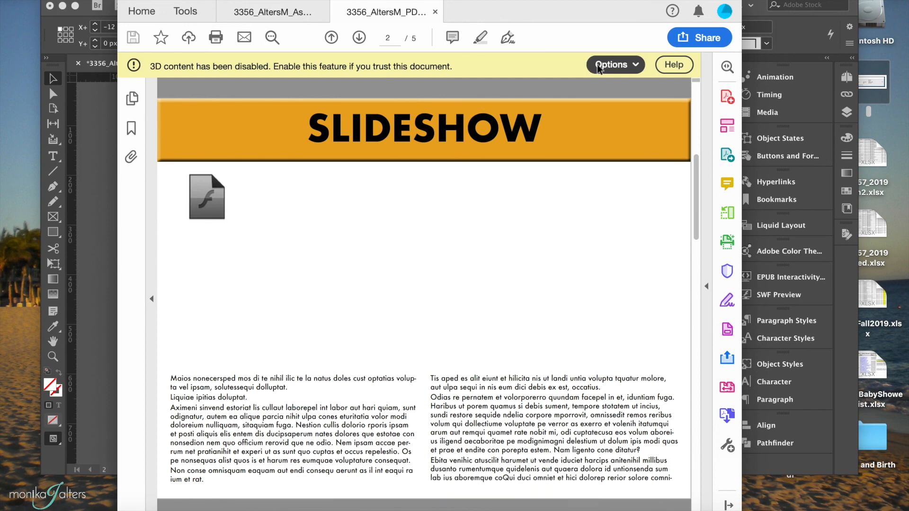
left_click(614, 66)
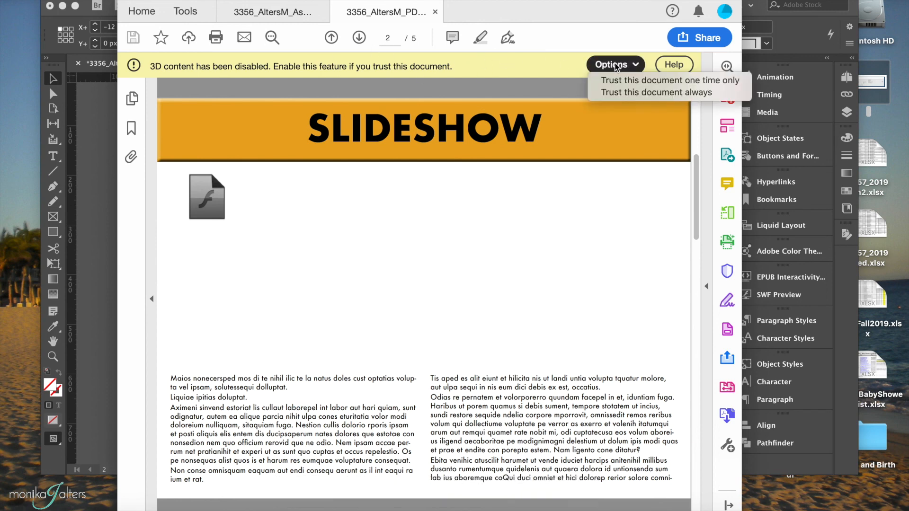
left_click(616, 93)
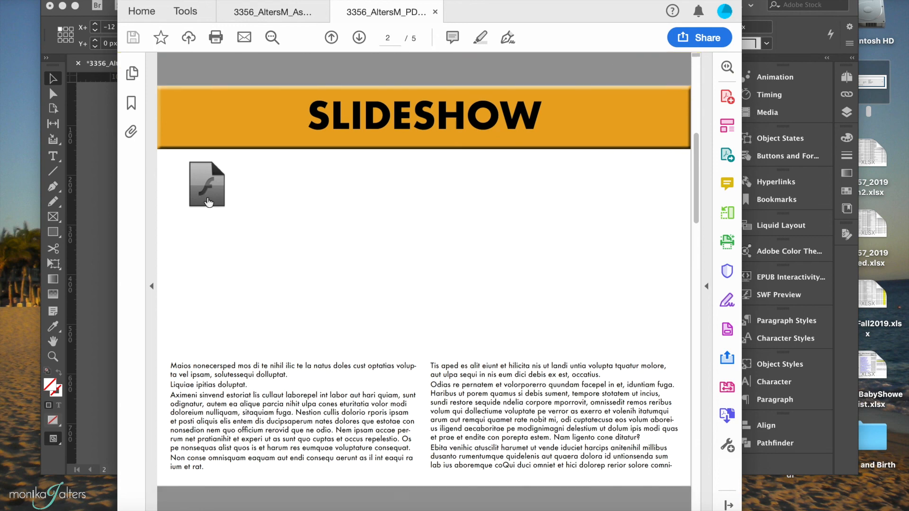
Close both open PDFs and reopen the newly exported PDF from the recent files.
left_click(435, 12)
left_click(322, 12)
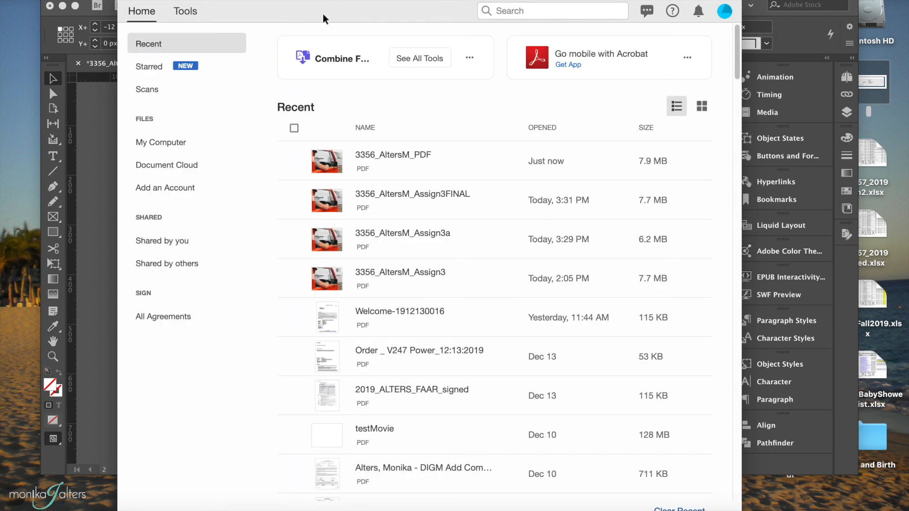
double_click(372, 158)
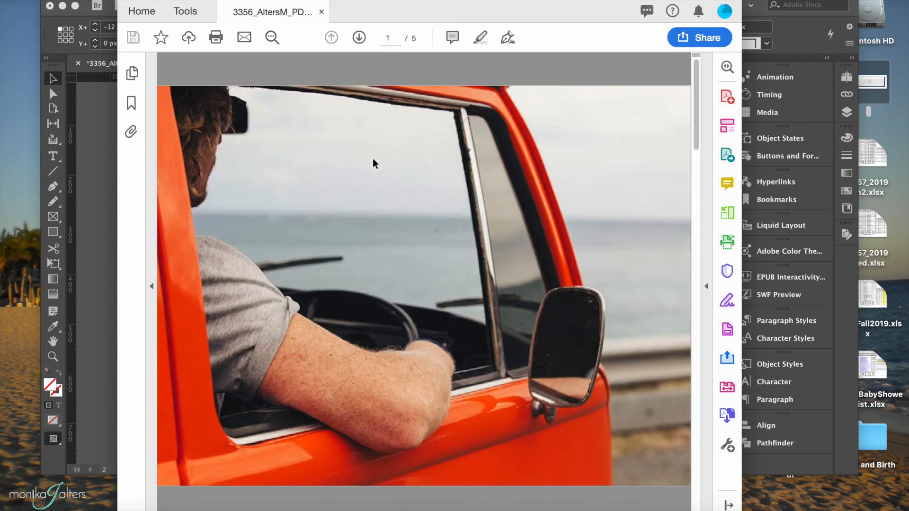
Follow the cover's Slideshow link, activate the embedded slideshow and test its next arrow in the PDF.
left_click(568, 124)
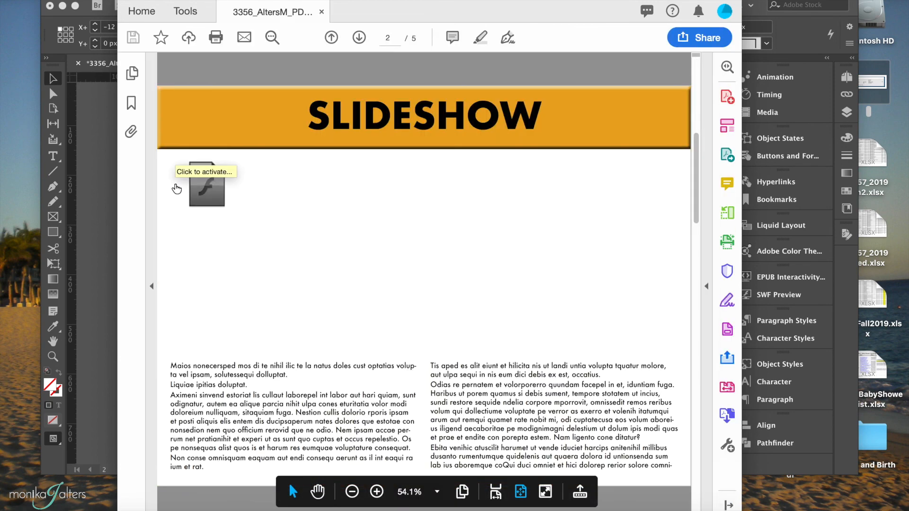
left_click(211, 188)
left_click(609, 262)
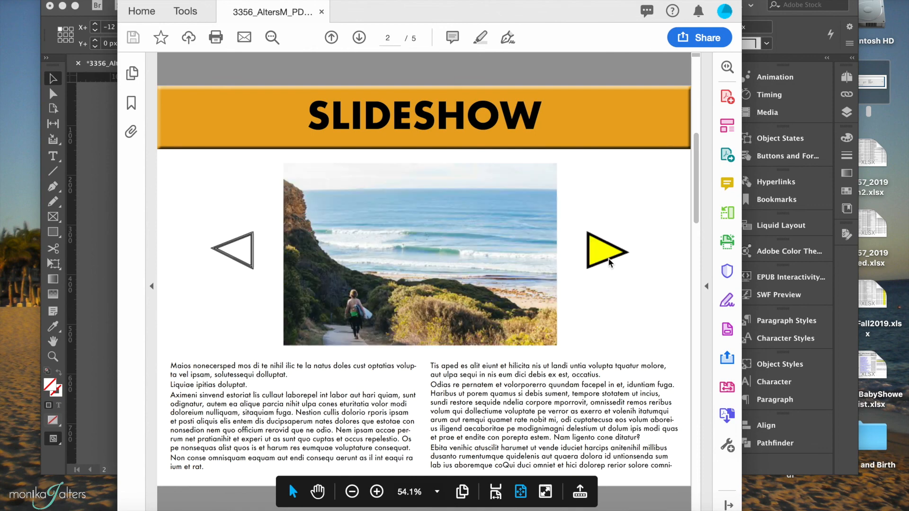